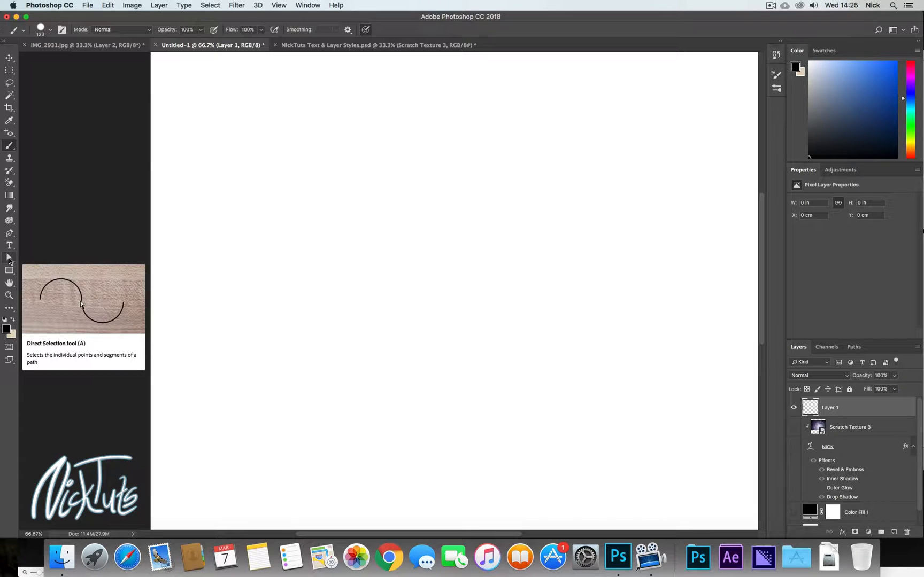
Draw a closed, irregular path of straight segments across the middle of the canvas with the Pen tool, leaving a notch in its right side.
{"action": "left_click", "coordinate": [8, 258]}
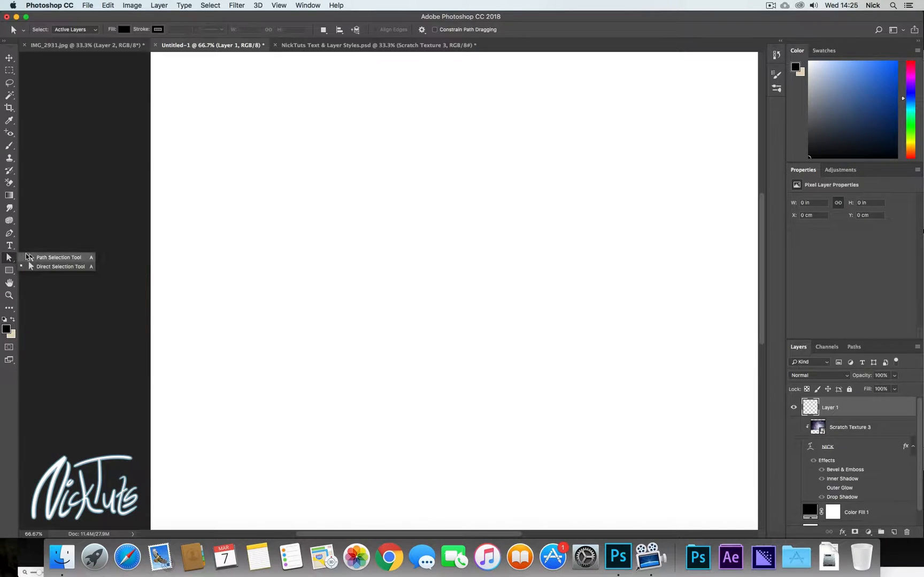
{"action": "left_click", "coordinate": [40, 257]}
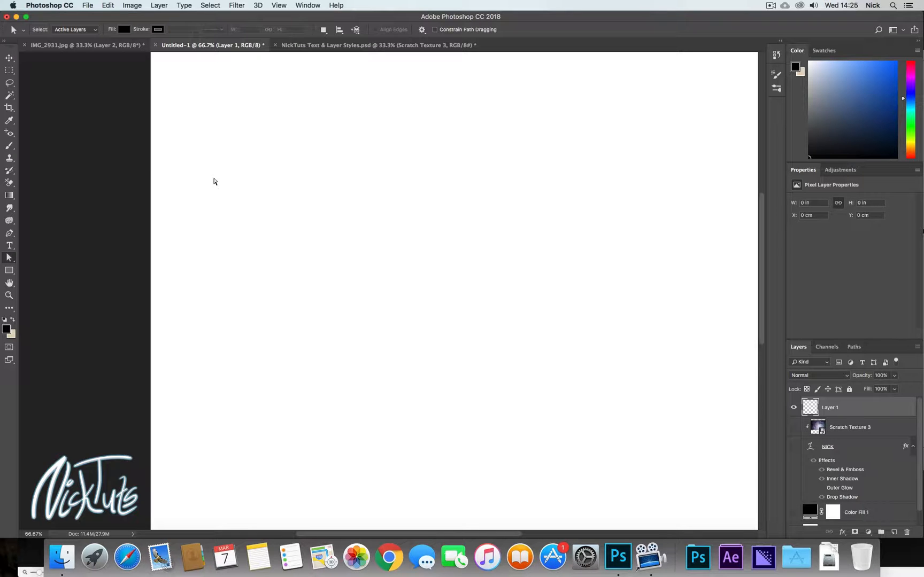
{"action": "key", "text": "p"}
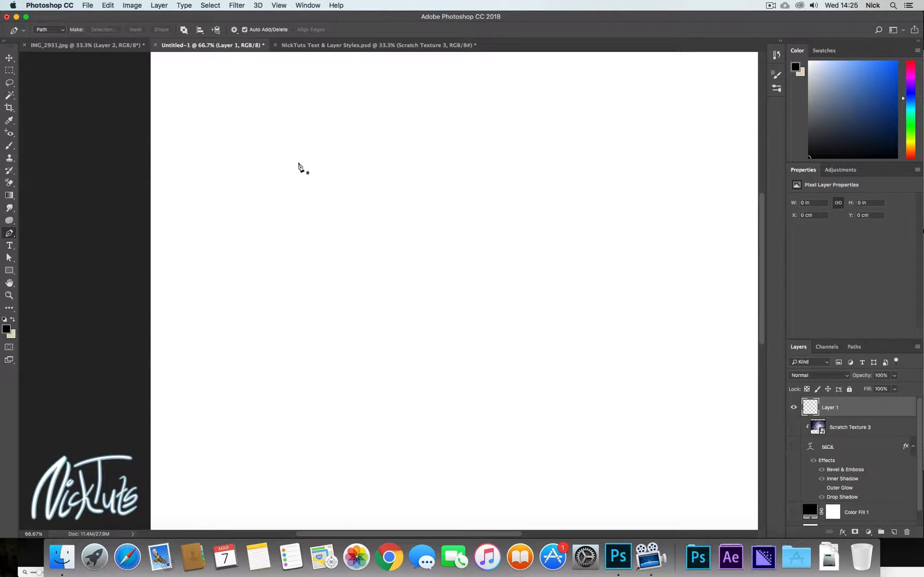
{"action": "left_click", "coordinate": [384, 150]}
{"action": "left_click", "coordinate": [463, 175]}
{"action": "left_click", "coordinate": [474, 248]}
{"action": "left_click", "coordinate": [397, 275]}
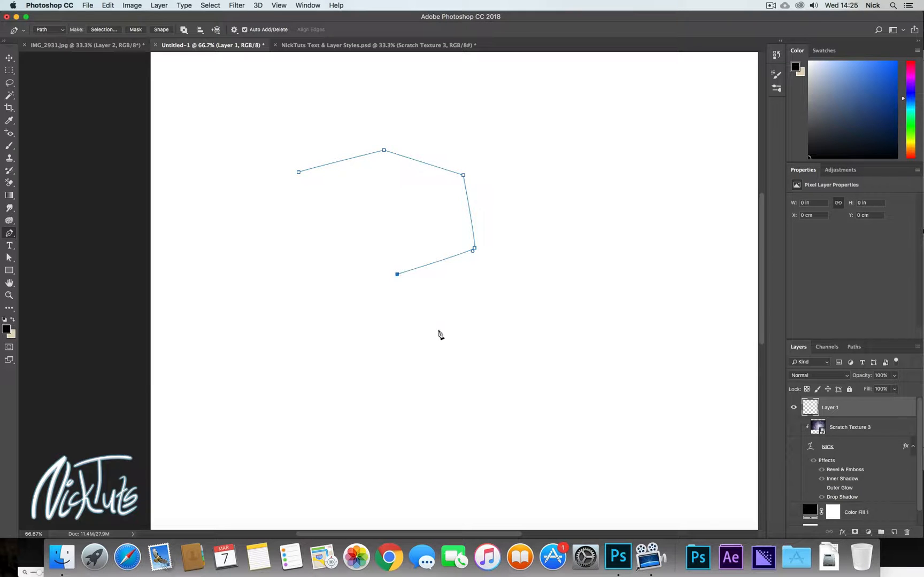
{"action": "left_click", "coordinate": [432, 346]}
{"action": "left_click", "coordinate": [527, 353]}
{"action": "left_click", "coordinate": [551, 429]}
{"action": "left_click", "coordinate": [542, 508]}
{"action": "left_click", "coordinate": [348, 415]}
{"action": "left_click", "coordinate": [222, 339]}
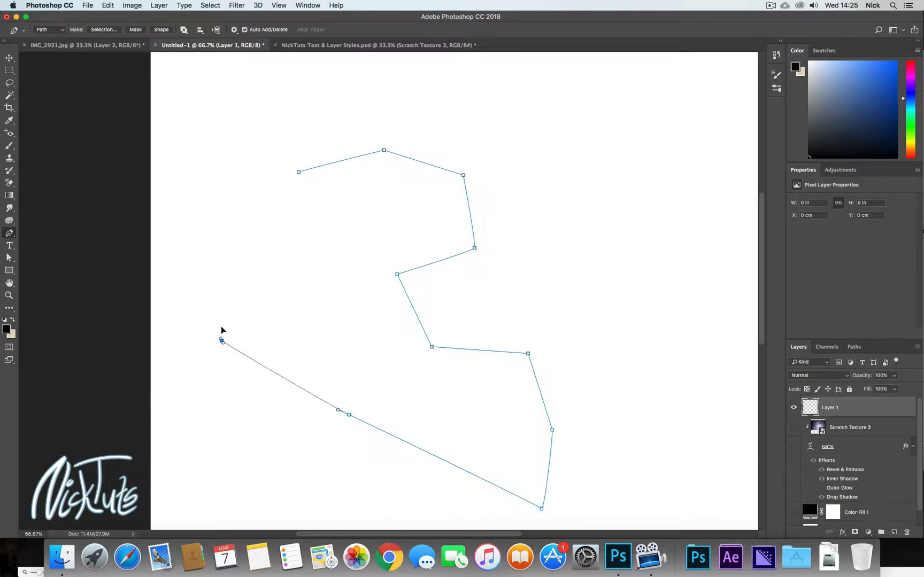
{"action": "left_click", "coordinate": [277, 233]}
{"action": "left_click", "coordinate": [298, 173]}
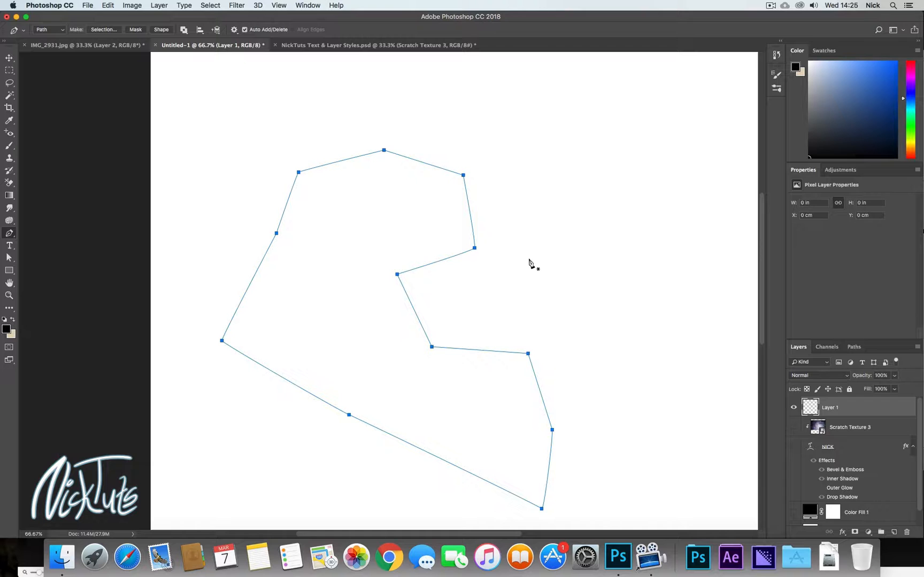
View the work path and the commands available for it, and return to the layer list.
{"action": "left_click", "coordinate": [854, 347]}
{"action": "left_click", "coordinate": [917, 347]}
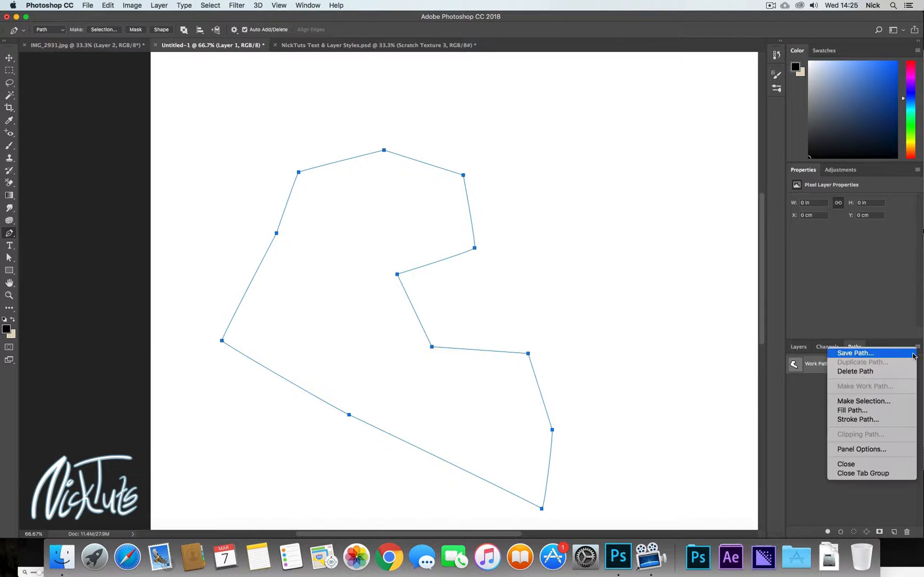
{"action": "left_click", "coordinate": [799, 347]}
{"action": "left_click", "coordinate": [800, 348]}
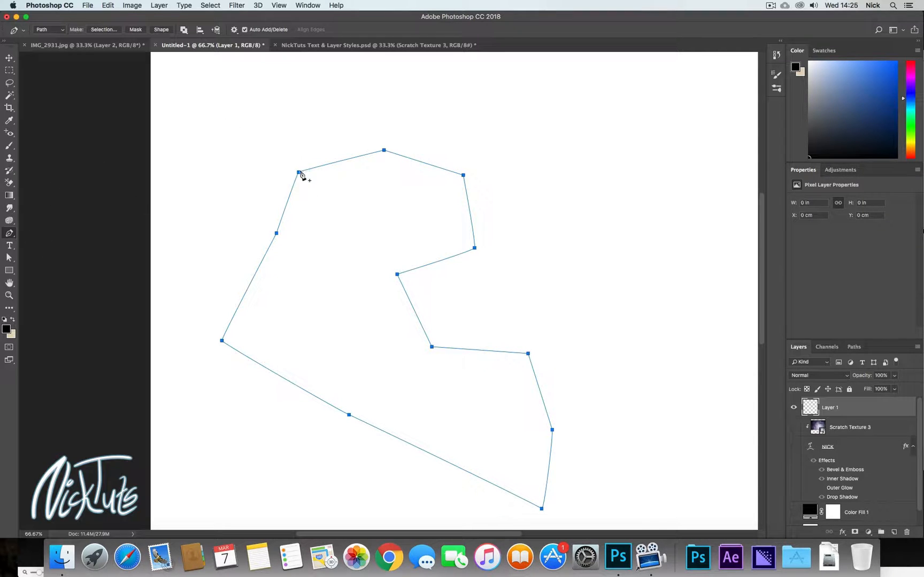
Remove the path's top and upper-left anchor points and add new ones on the top edge, right side, notch edge and upper-left curve.
{"action": "left_click", "coordinate": [384, 150]}
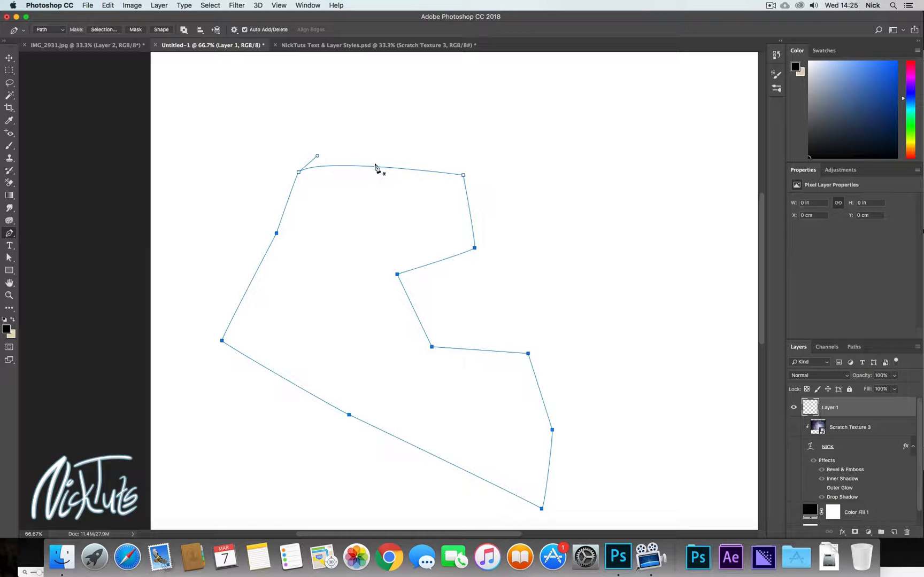
{"action": "left_click", "coordinate": [375, 167]}
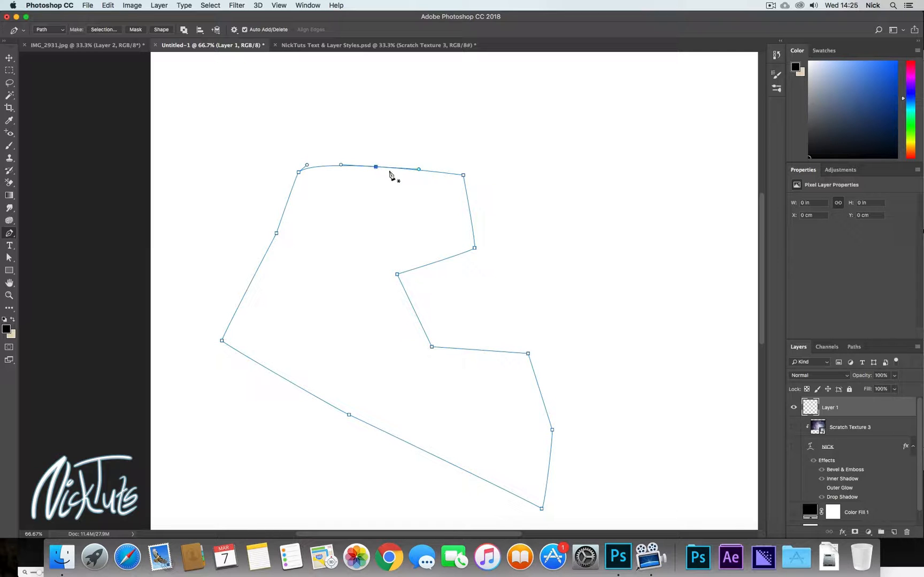
{"action": "left_click", "coordinate": [468, 205]}
{"action": "left_click", "coordinate": [440, 260]}
{"action": "left_click", "coordinate": [299, 173]}
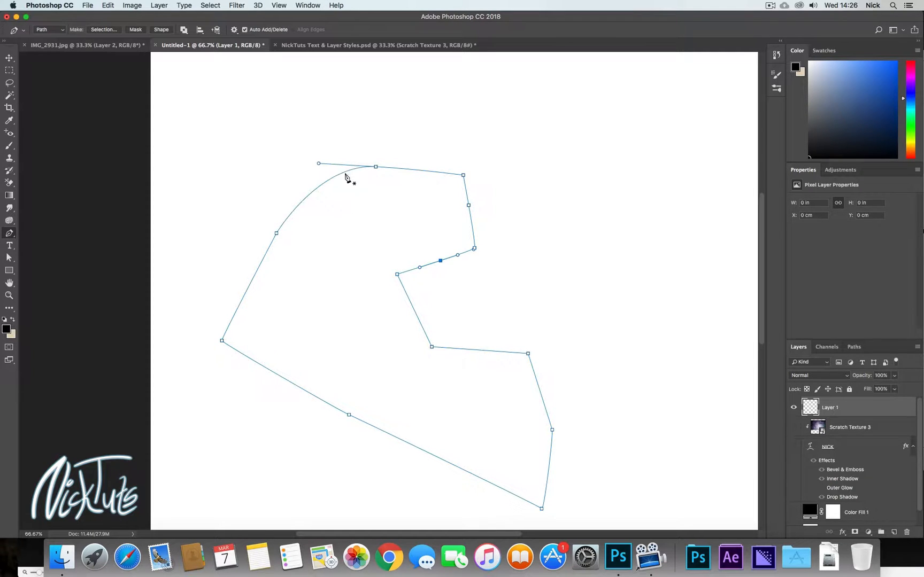
{"action": "left_click", "coordinate": [317, 188]}
Move the whole path up and slightly to the right with the Path Selection tool.
{"action": "left_click", "coordinate": [9, 258]}
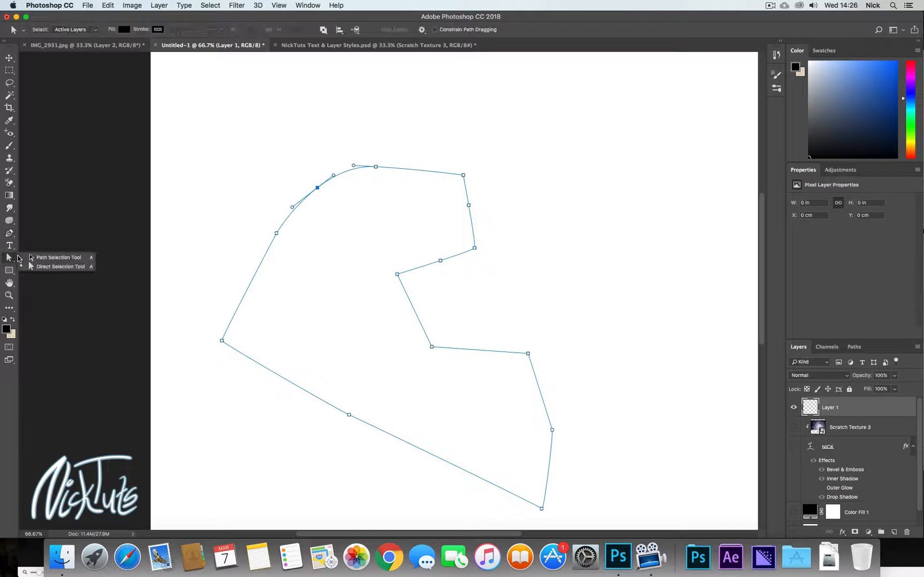
{"action": "left_click", "coordinate": [31, 266]}
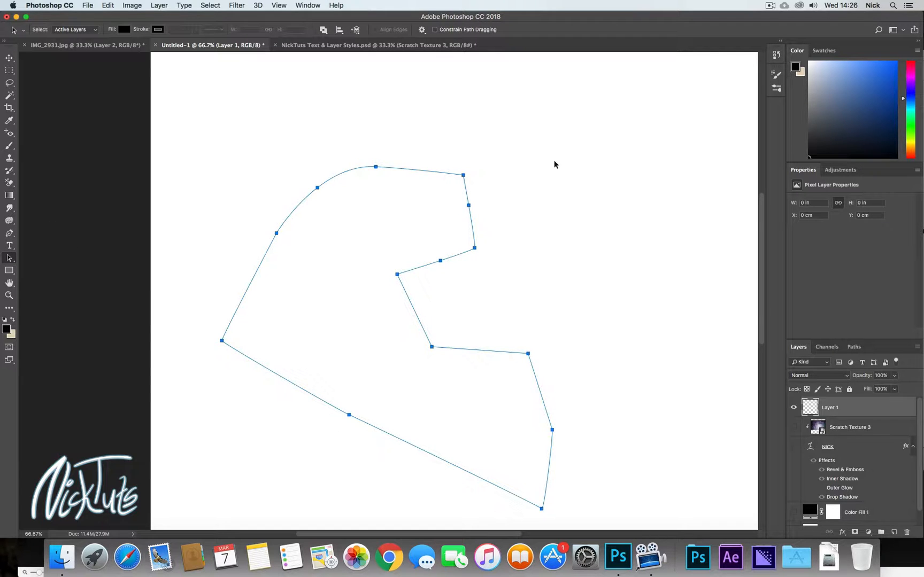
{"action": "left_click", "coordinate": [548, 253]}
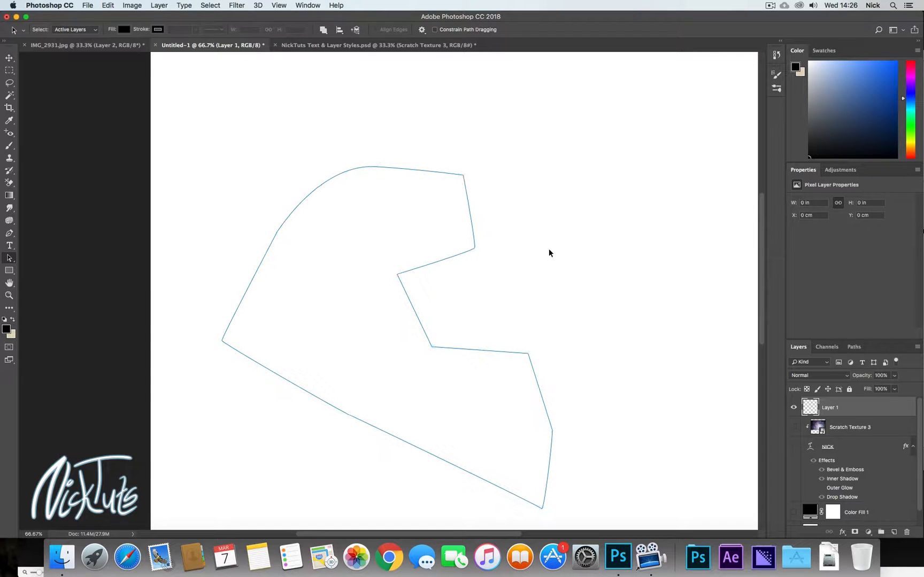
{"action": "left_click", "coordinate": [398, 276]}
{"action": "left_click_drag", "start_coordinate": [397, 275], "coordinate": [386, 206]}
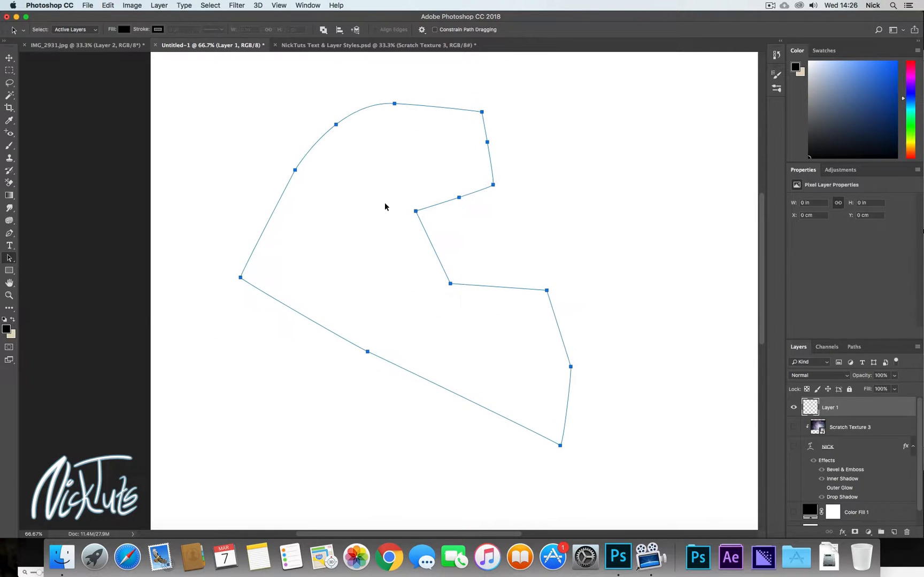
Adjust the upper-left curve's anchor and pull the notch's inner anchor deeper into the shape with the Direct Selection tool.
{"action": "left_click_drag", "start_coordinate": [10, 259], "coordinate": [42, 257]}
{"action": "left_click", "coordinate": [336, 123]}
{"action": "mouse_move", "coordinate": [335, 123]}
{"action": "left_mouse_down"}
{"action": "mouse_move", "coordinate": [361, 171]}
{"action": "mouse_move", "coordinate": [318, 118]}
{"action": "left_mouse_up"}
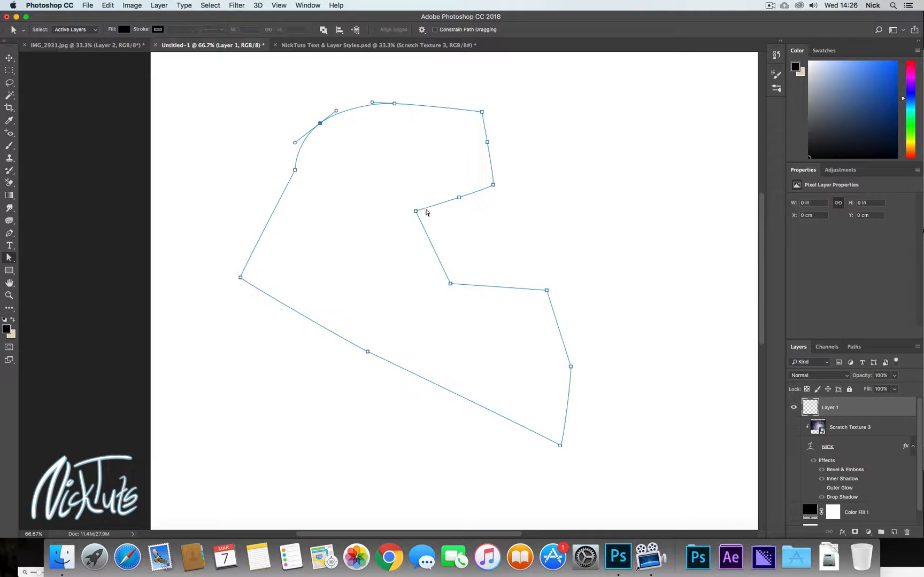
{"action": "left_click_drag", "start_coordinate": [416, 213], "coordinate": [381, 238]}
{"action": "left_click_drag", "start_coordinate": [321, 126], "coordinate": [333, 123]}
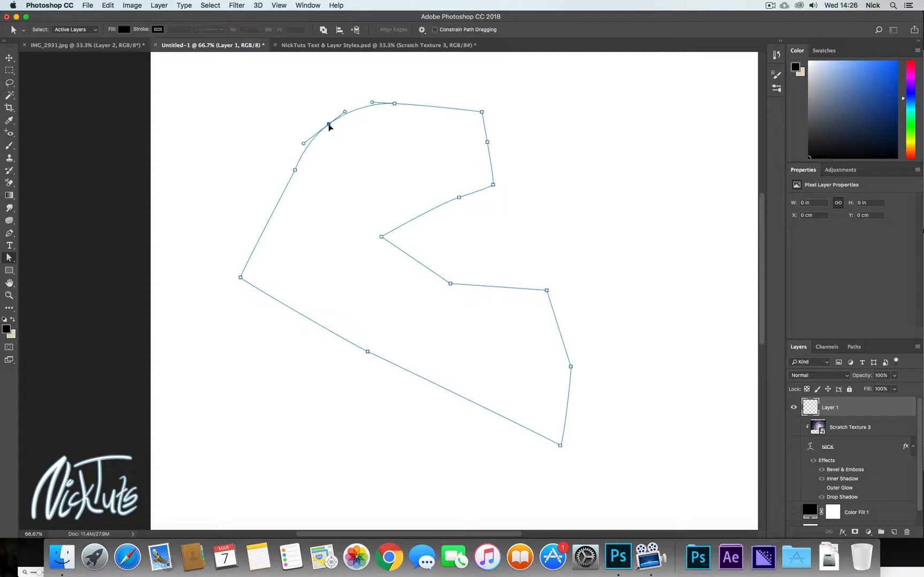
{"action": "left_click_drag", "start_coordinate": [381, 237], "coordinate": [389, 279]}
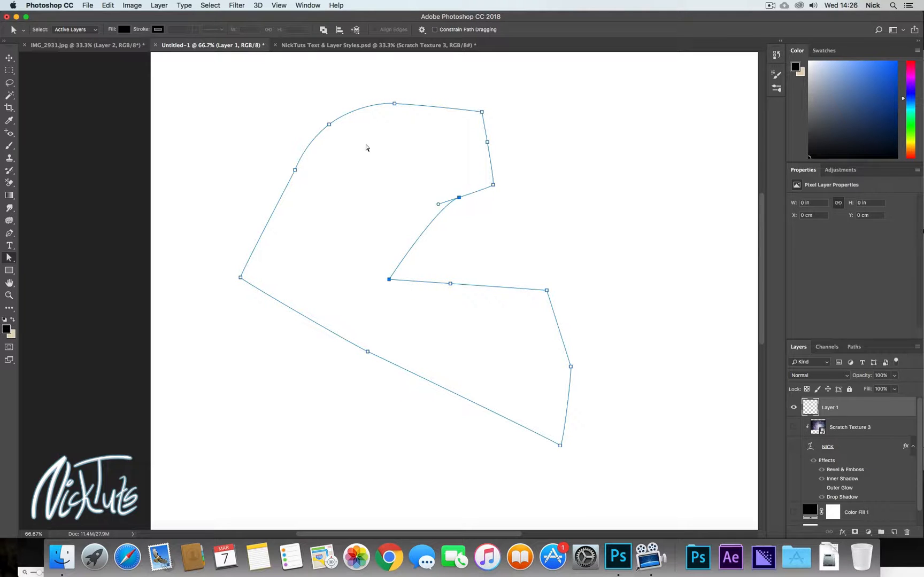
{"action": "left_click_drag", "start_coordinate": [330, 125], "coordinate": [326, 121]}
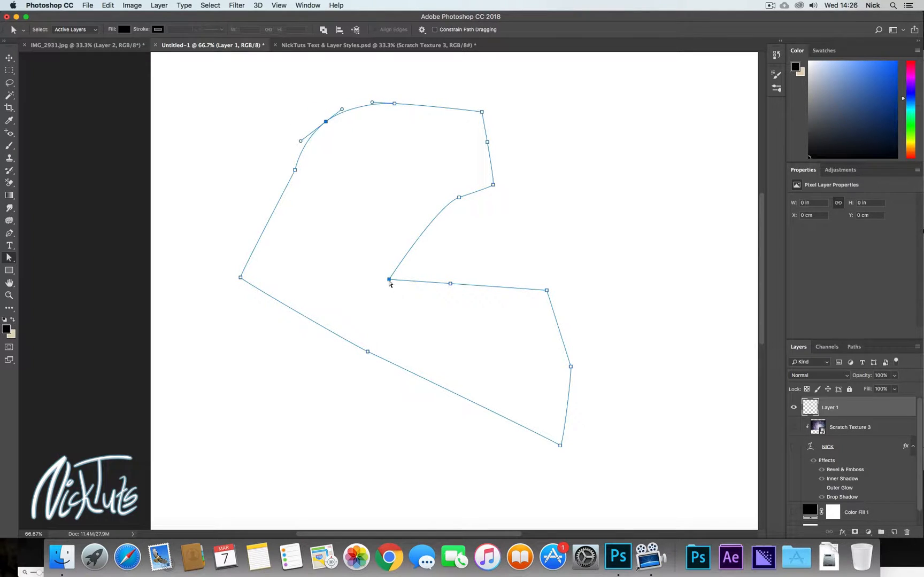
{"action": "left_click_drag", "start_coordinate": [389, 283], "coordinate": [370, 260]}
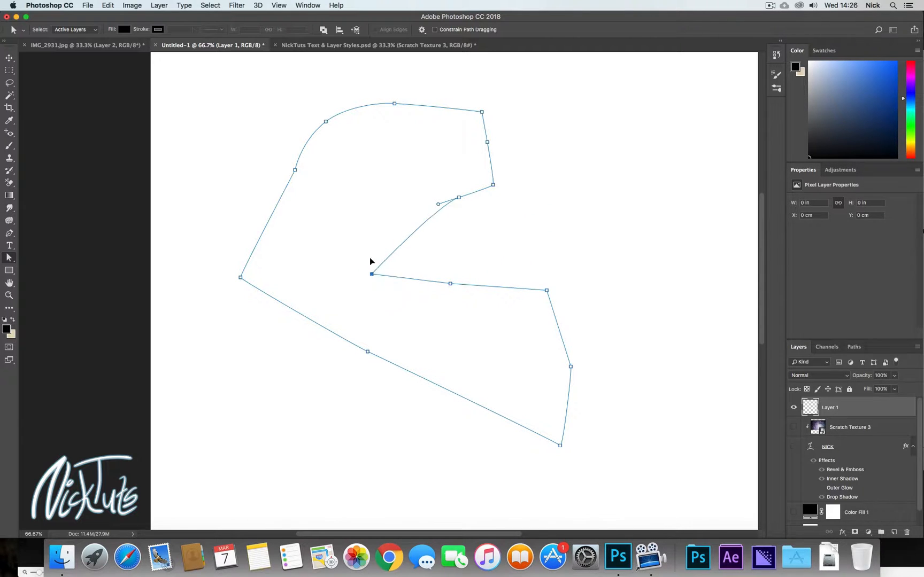
{"action": "left_click_drag", "start_coordinate": [325, 122], "coordinate": [329, 122]}
Convert the notch's inner anchor and the corner anchor above the notch on the right into smooth curve points.
{"action": "key", "text": "p"}
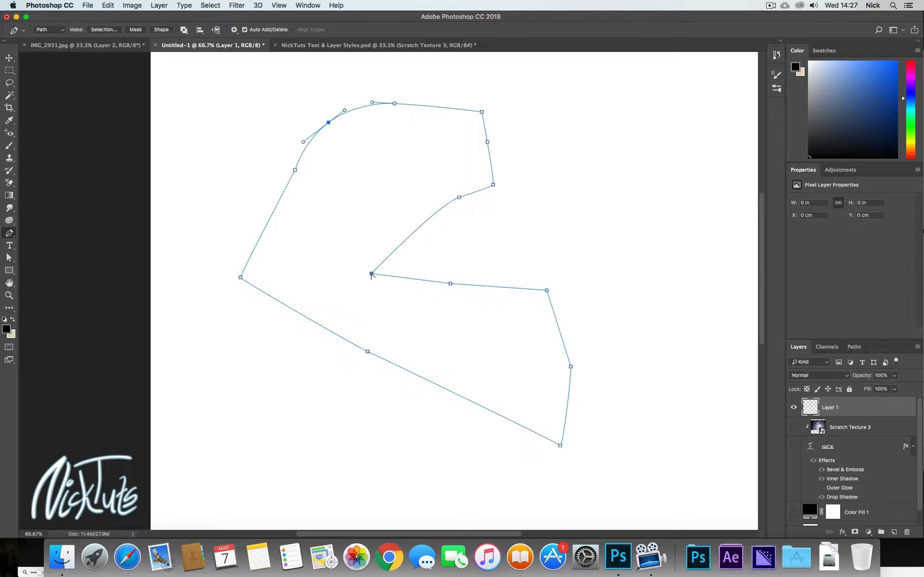
{"action": "left_click_drag", "start_coordinate": [372, 274], "coordinate": [380, 304]}
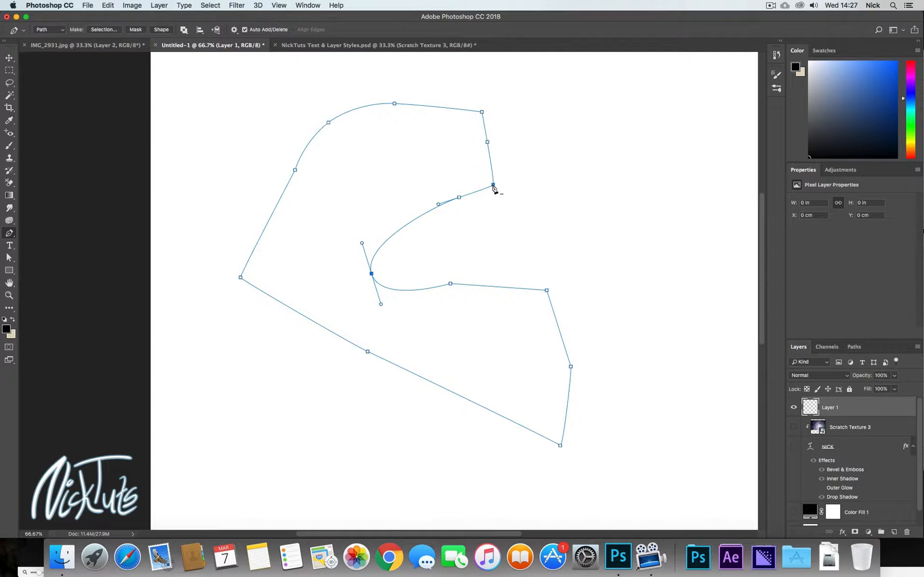
{"action": "left_click_drag", "start_coordinate": [493, 185], "coordinate": [487, 206]}
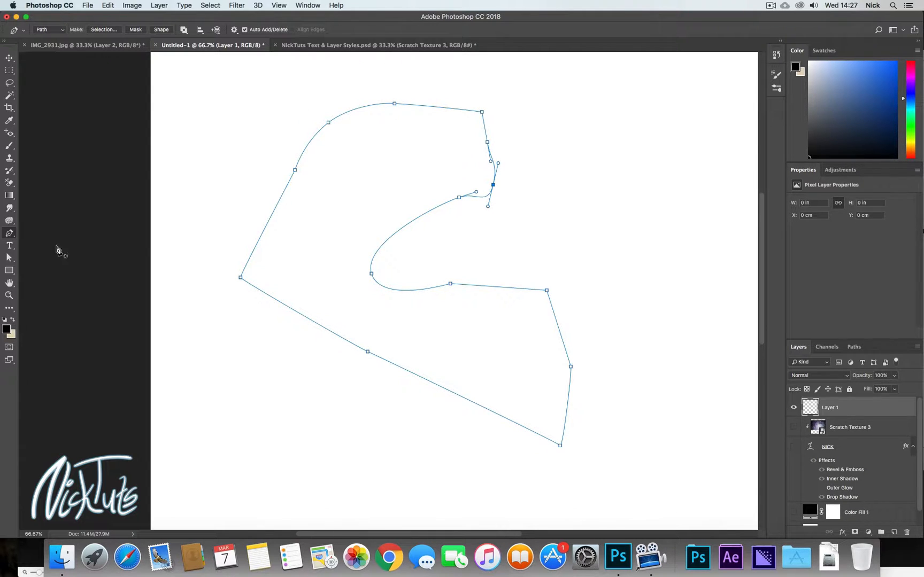
Reshape the path's upper-left curve by moving its middle anchor up, its top anchor slightly right and its left anchor outward.
{"action": "left_click", "coordinate": [10, 259]}
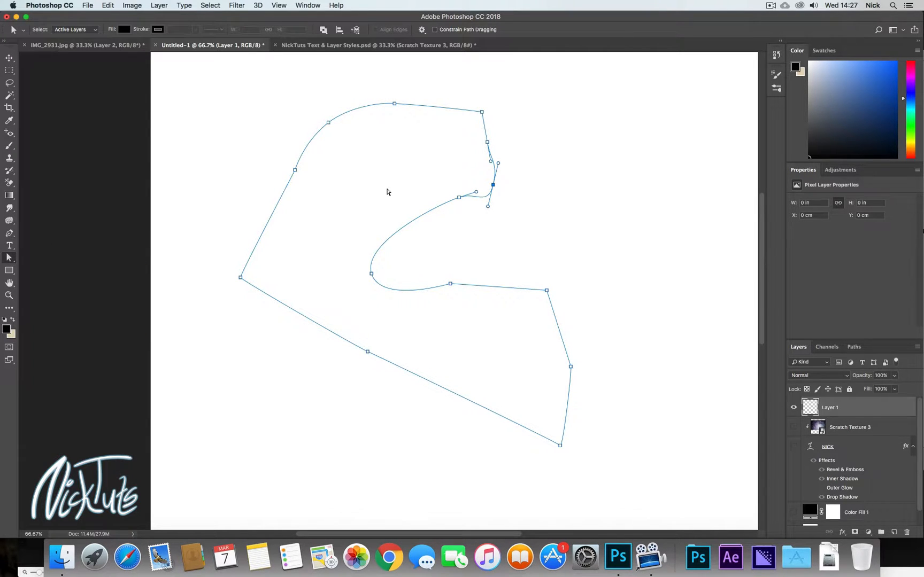
{"action": "right_click", "coordinate": [10, 259]}
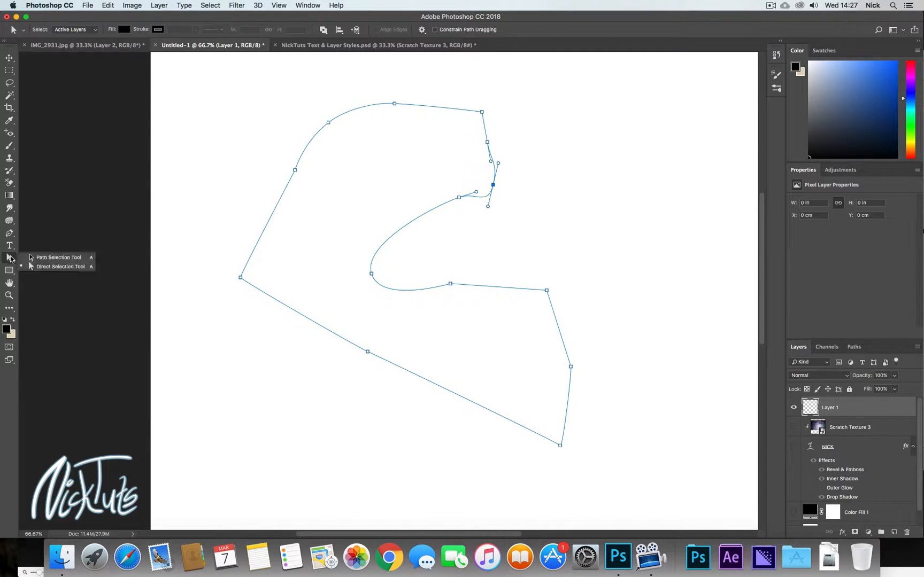
{"action": "left_click", "coordinate": [11, 260]}
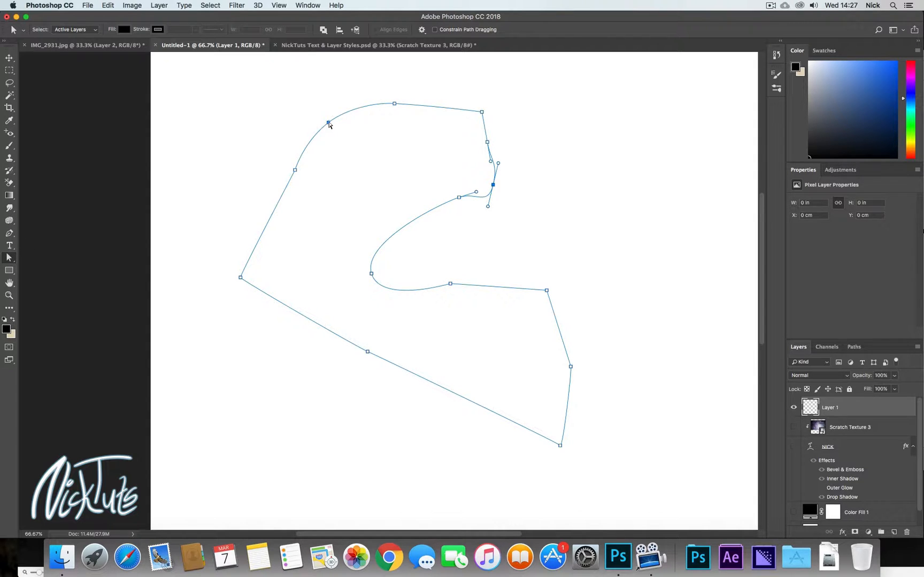
{"action": "left_click_drag", "start_coordinate": [329, 123], "coordinate": [404, 110]}
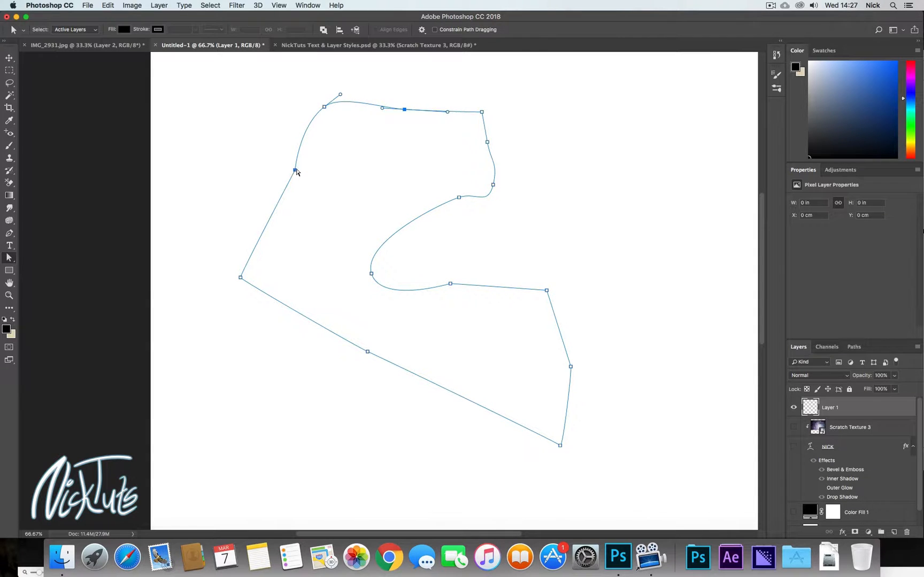
{"action": "left_click_drag", "start_coordinate": [296, 172], "coordinate": [269, 175]}
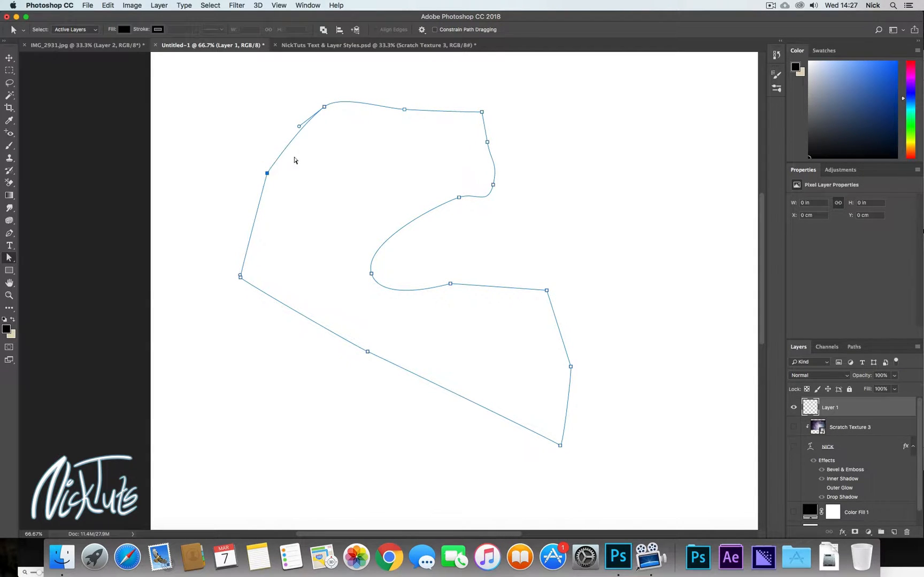
Dismiss the displayed path and draw a black rectangle about 342 by 575 px in the upper middle of the canvas.
{"action": "left_click", "coordinate": [13, 270]}
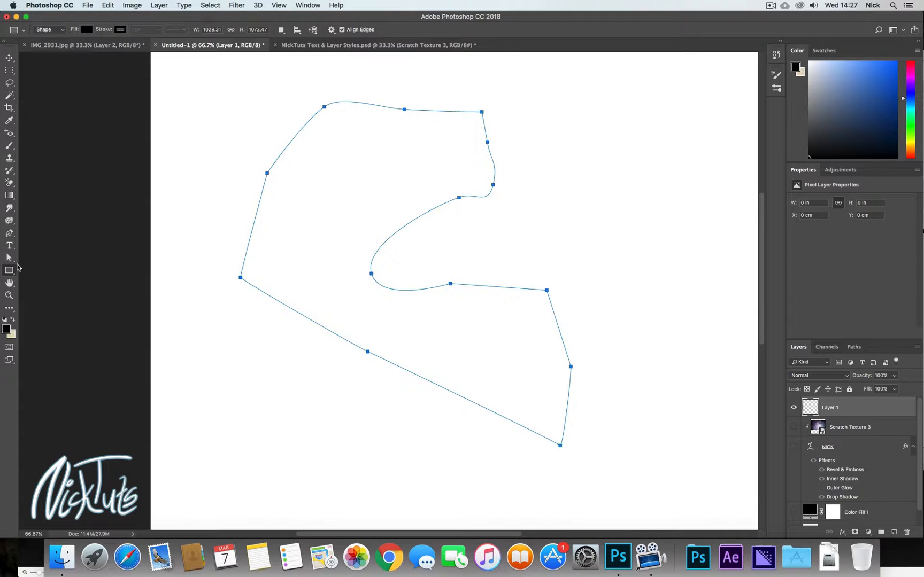
{"action": "key", "text": "Return"}
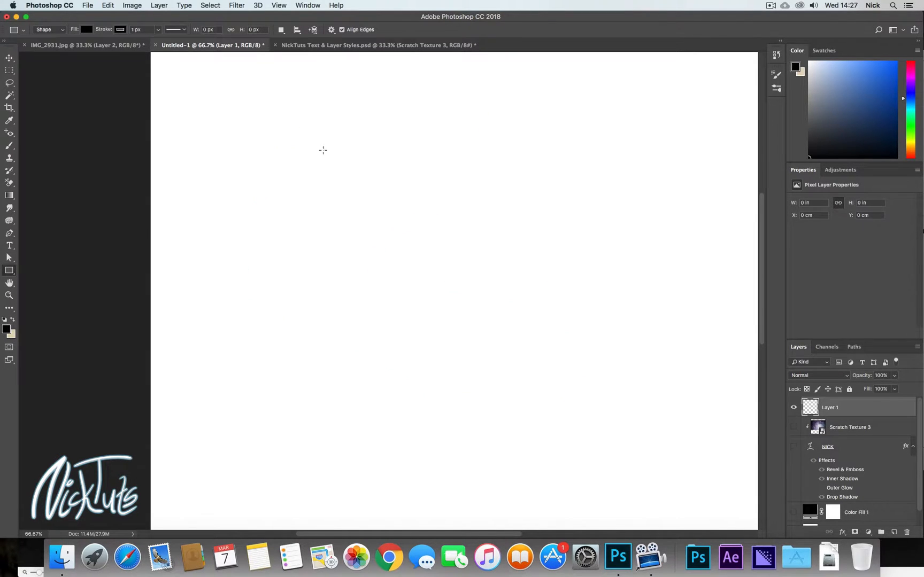
{"action": "right_click", "coordinate": [10, 273]}
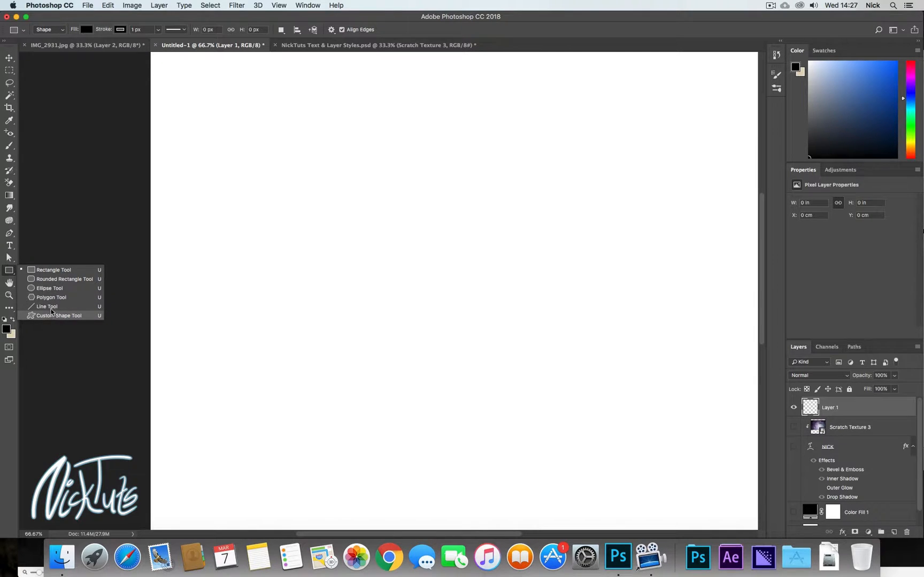
{"action": "left_click", "coordinate": [48, 271]}
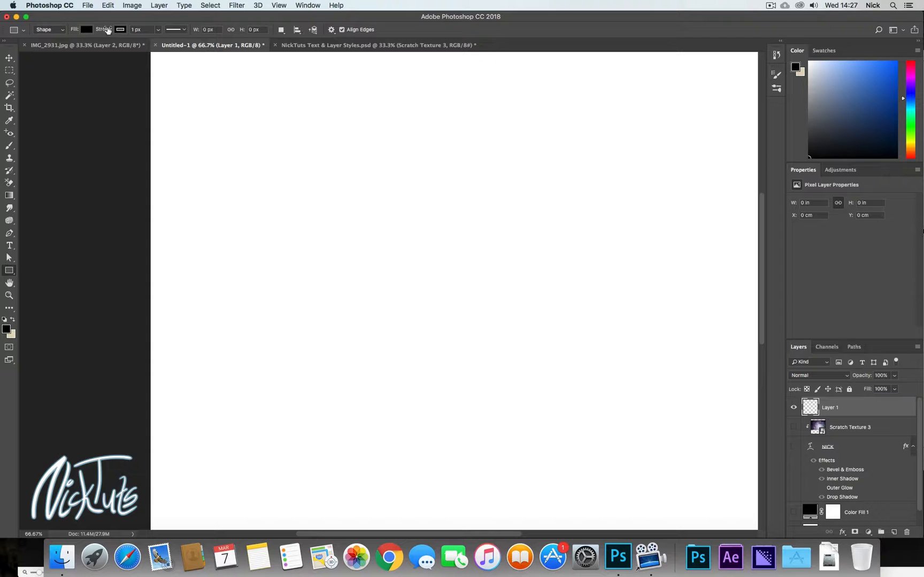
{"action": "left_click_drag", "start_coordinate": [343, 113], "coordinate": [453, 297]}
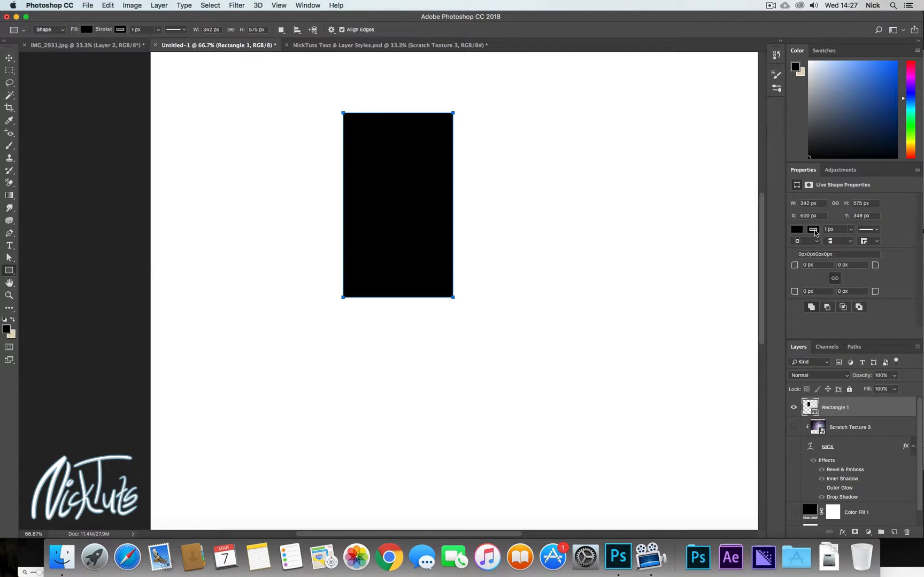
Set the rectangle's stroke colour to yellow.
{"action": "left_click", "coordinate": [814, 230]}
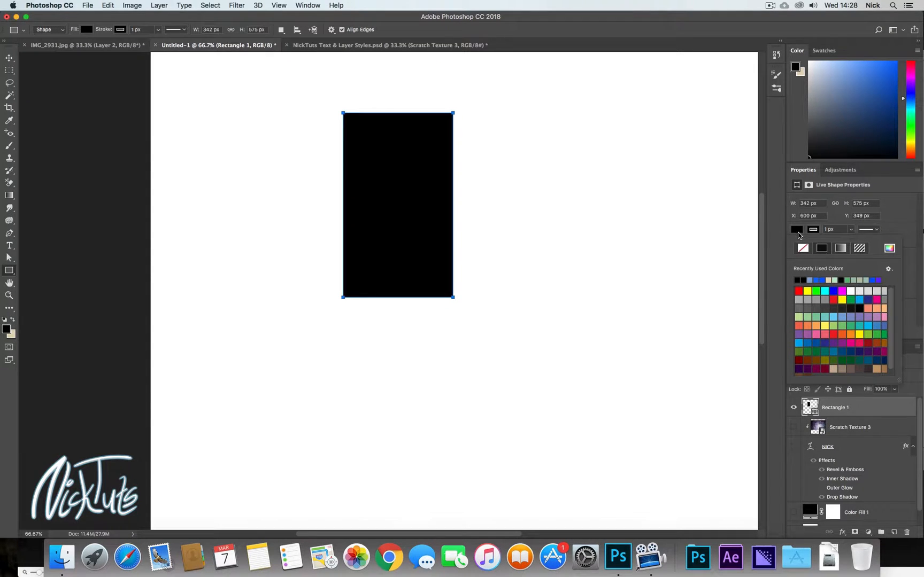
{"action": "left_click", "coordinate": [841, 300]}
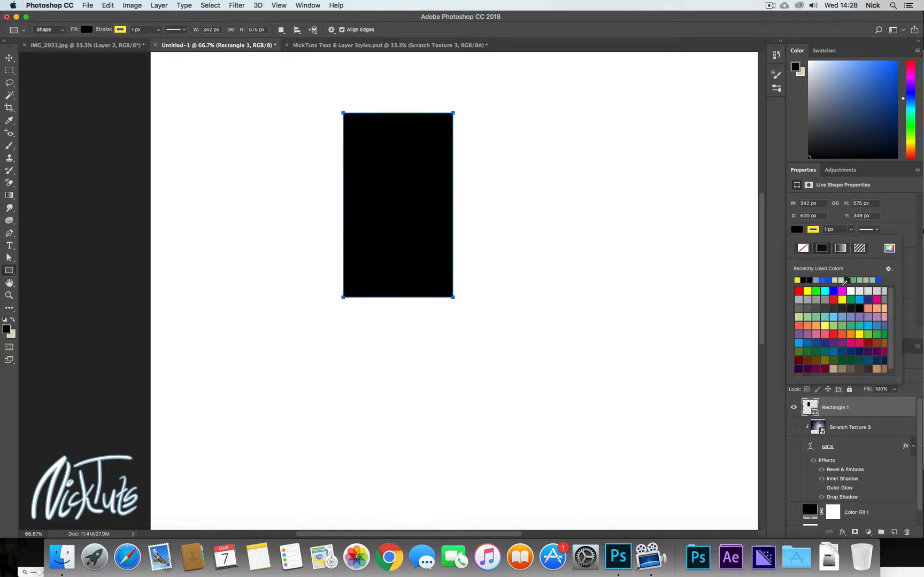
Set the yellow rectangle stroke's width to 31.97 px.
{"action": "left_click", "coordinate": [852, 230]}
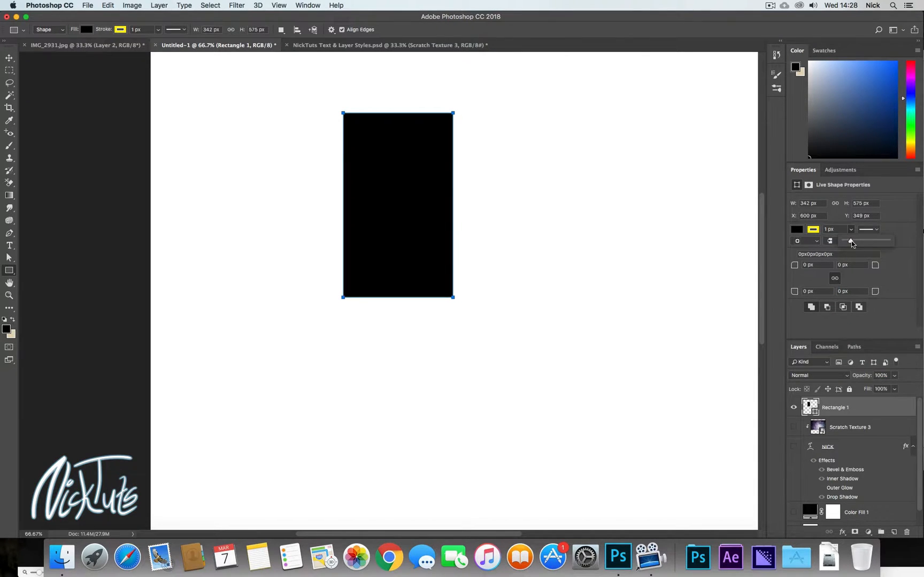
{"action": "left_click_drag", "start_coordinate": [851, 240], "coordinate": [855, 241]}
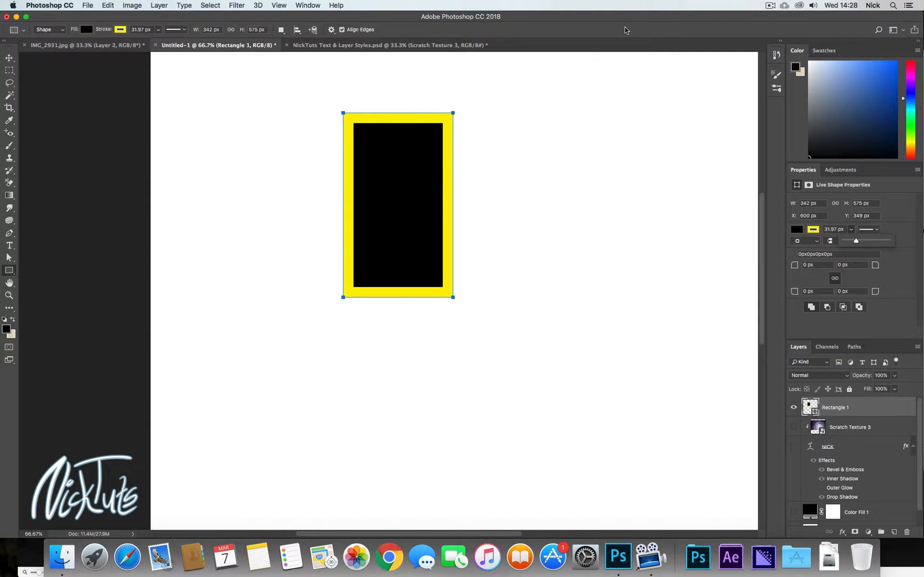
{"action": "left_click", "coordinate": [896, 224]}
Try a second rectangle about 216 by 326 px, and a subtracting one about 140 by 299 px, undoing each.
{"action": "mouse_move", "coordinate": [513, 155]}
{"action": "left_mouse_down"}
{"action": "mouse_move", "coordinate": [614, 266]}
{"action": "mouse_move", "coordinate": [549, 179]}
{"action": "mouse_move", "coordinate": [533, 176]}
{"action": "mouse_move", "coordinate": [585, 245]}
{"action": "mouse_move", "coordinate": [518, 156]}
{"action": "mouse_move", "coordinate": [613, 279]}
{"action": "mouse_move", "coordinate": [584, 237]}
{"action": "mouse_move", "coordinate": [598, 241]}
{"action": "mouse_move", "coordinate": [550, 185]}
{"action": "mouse_move", "coordinate": [593, 270]}
{"action": "mouse_move", "coordinate": [585, 257]}
{"action": "left_mouse_up"}
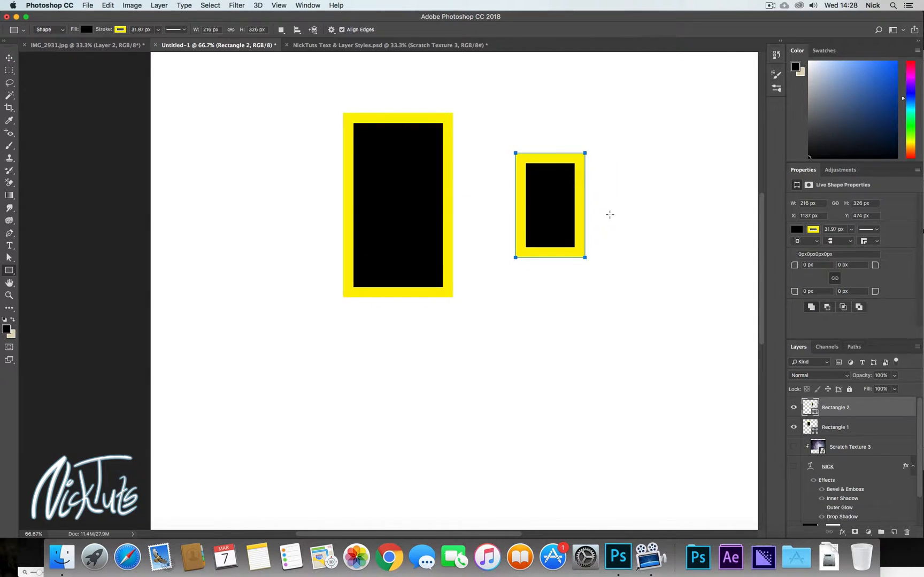
{"action": "key", "text": "super+z"}
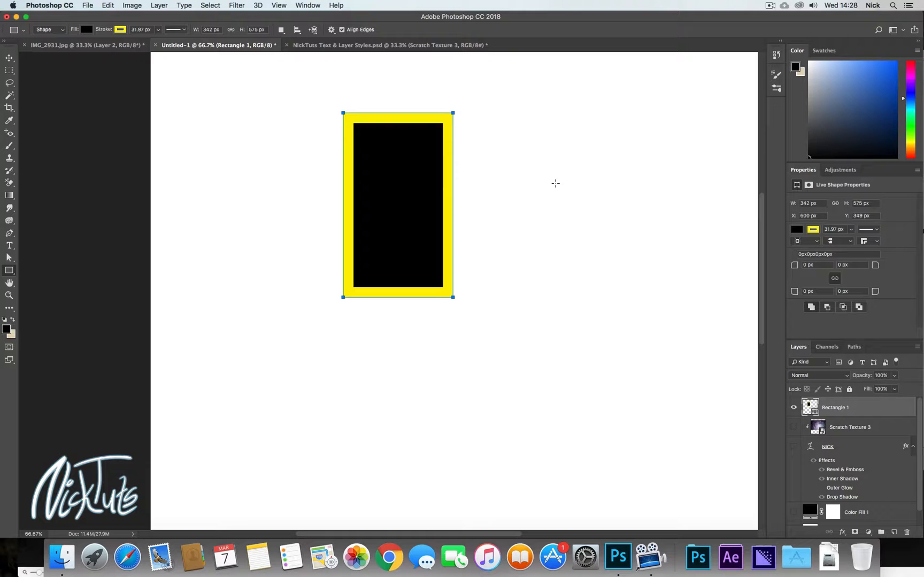
{"action": "left_click_drag", "start_coordinate": [576, 194], "coordinate": [597, 242]}
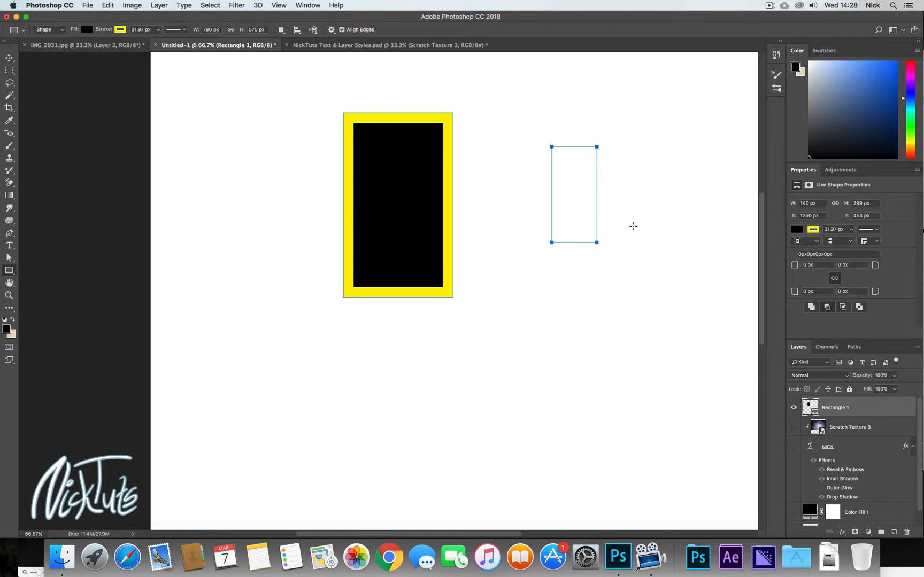
{"action": "key", "text": "super+z"}
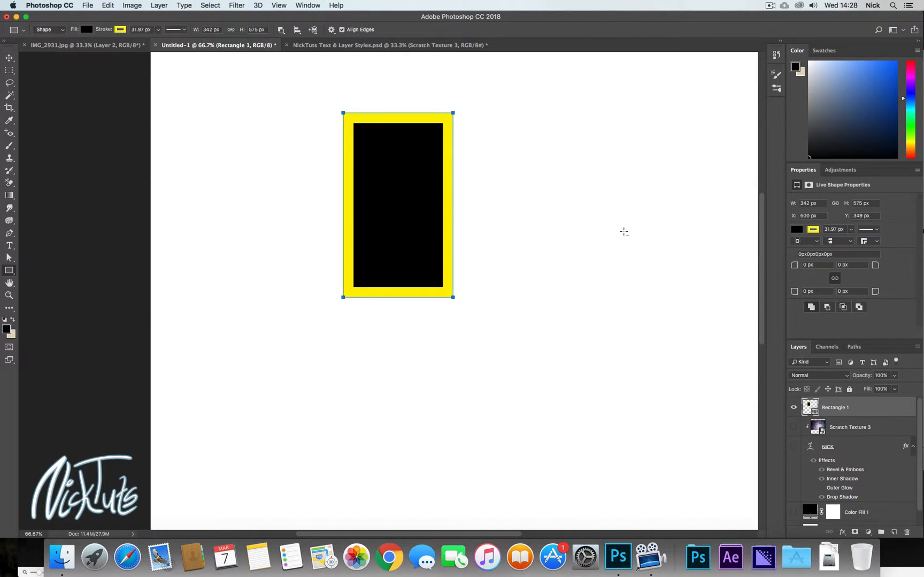
Intersect the rectangle with a centre-drawn square about 478 by 478 px, and draw a separate ellipse about 285 by 294 px below it.
{"action": "left_click_drag", "start_coordinate": [546, 181], "coordinate": [626, 263]}
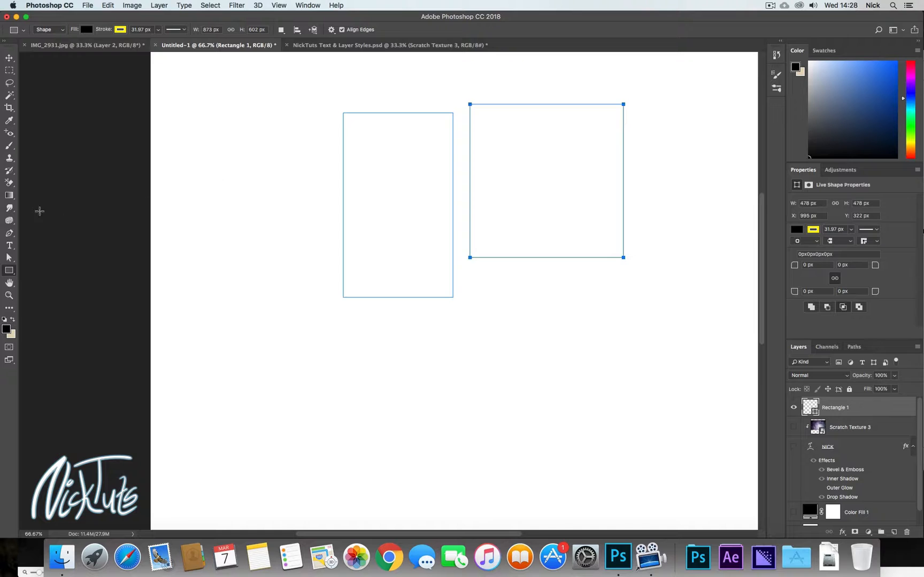
{"action": "left_click", "coordinate": [9, 270]}
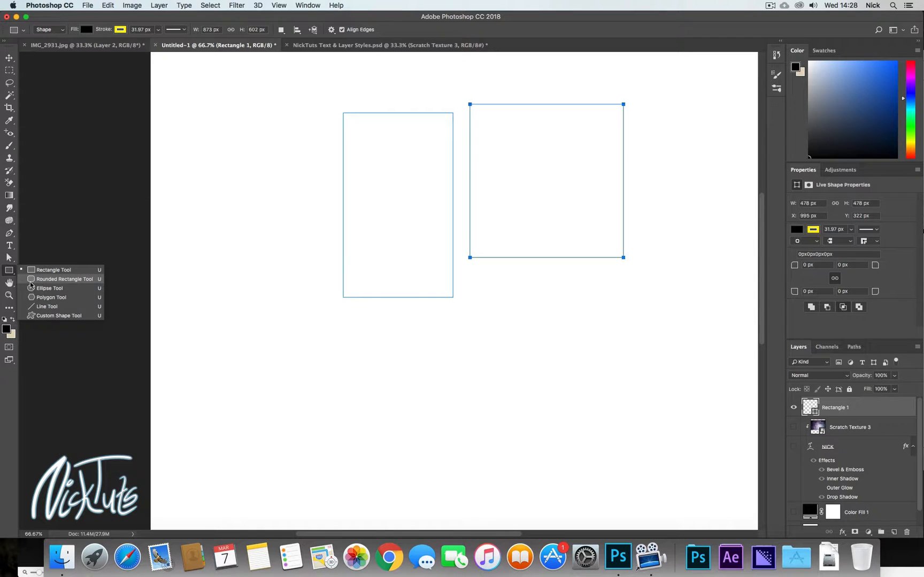
{"action": "left_click", "coordinate": [35, 289]}
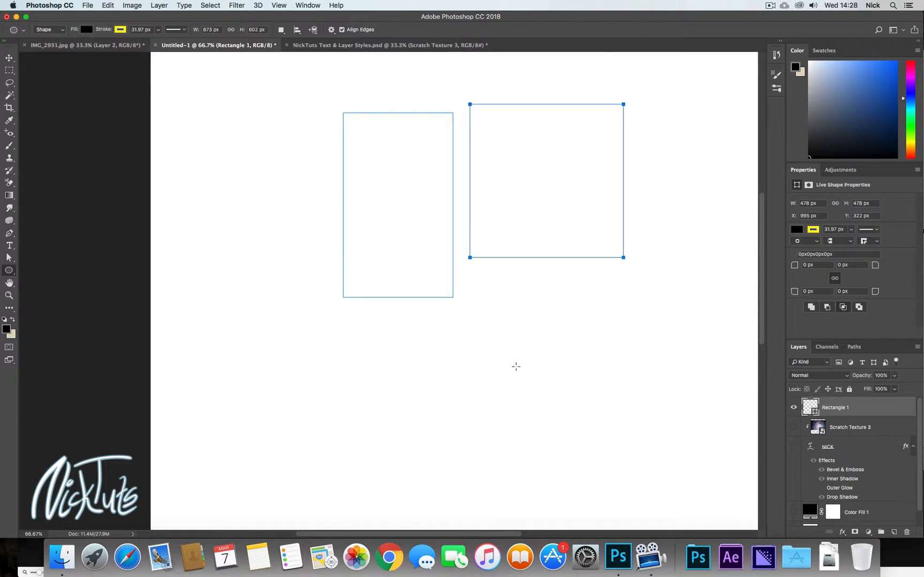
{"action": "mouse_move", "coordinate": [523, 325]}
{"action": "left_mouse_down"}
{"action": "mouse_move", "coordinate": [557, 374]}
{"action": "mouse_move", "coordinate": [581, 364]}
{"action": "mouse_move", "coordinate": [615, 419]}
{"action": "left_mouse_up"}
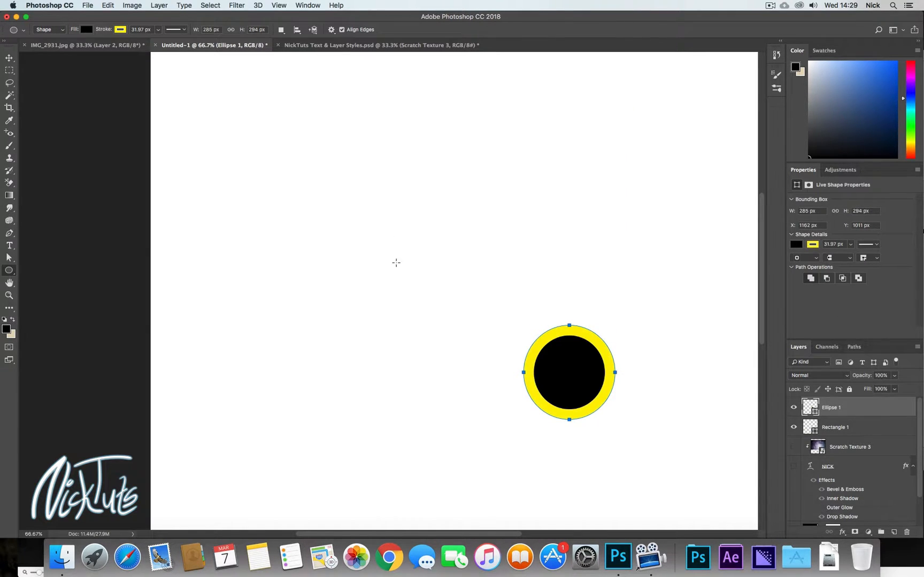
Add a subtracting circle about 207 by 215 px and a larger intersecting circle to the ellipse layer, and dismiss the paths.
{"action": "left_click_drag", "start_coordinate": [368, 231], "coordinate": [405, 264]}
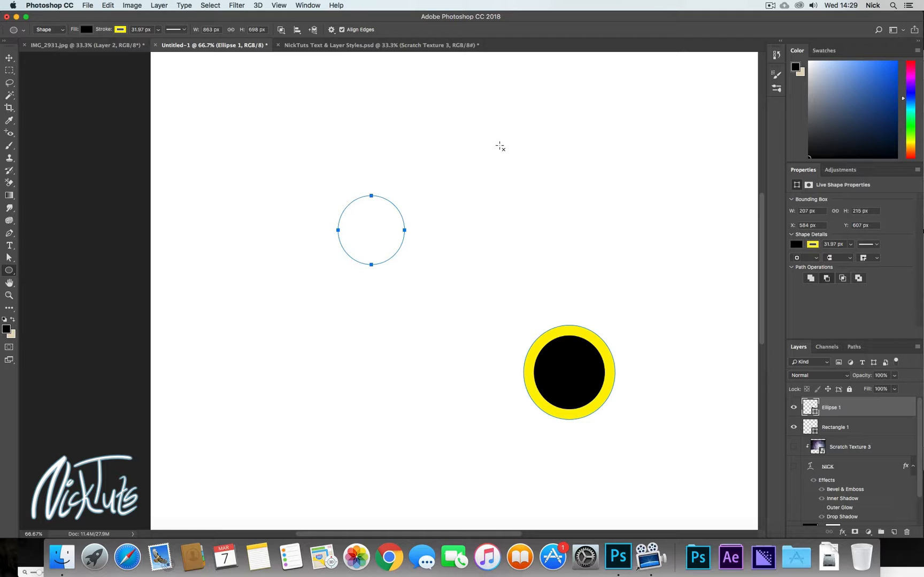
{"action": "left_click_drag", "start_coordinate": [500, 146], "coordinate": [573, 238]}
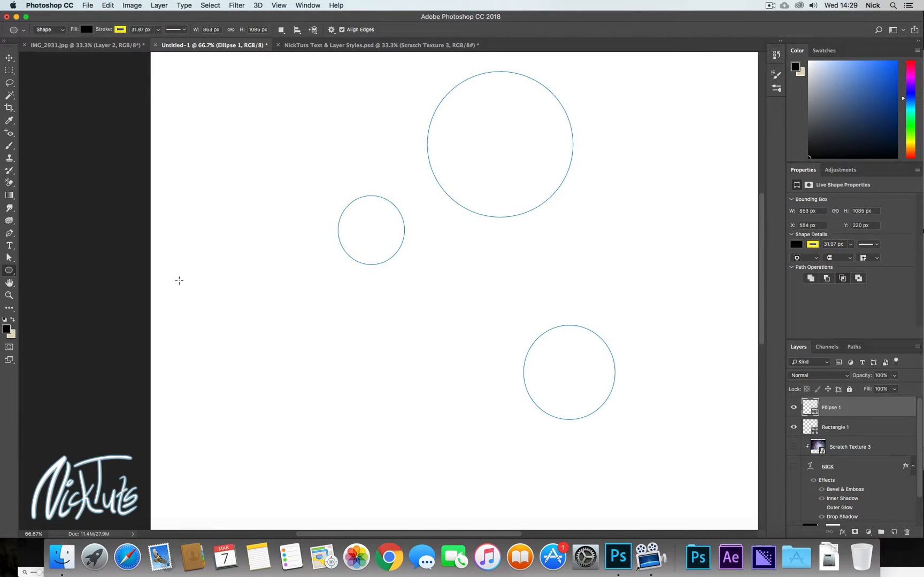
{"action": "key", "text": "Return"}
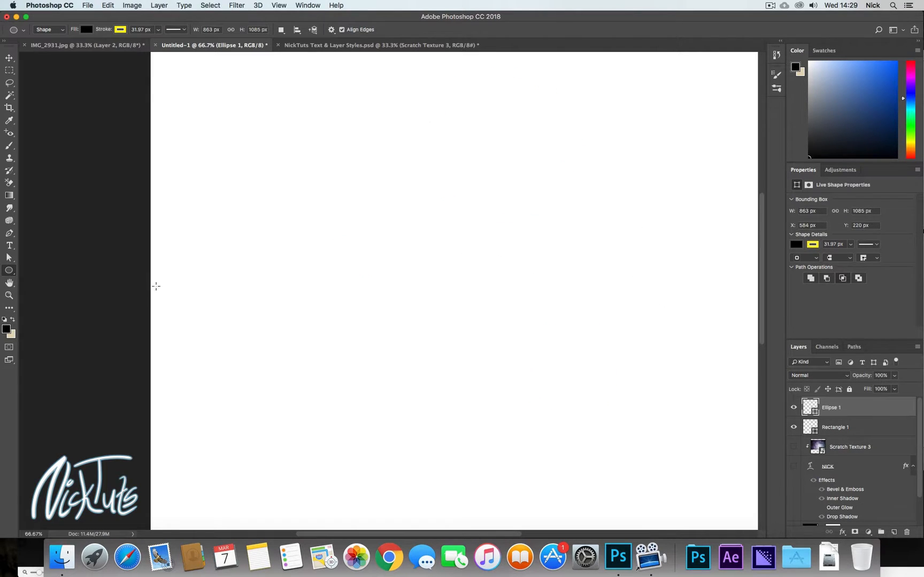
Activate the Custom Shape tool and browse its library of preset shapes.
{"action": "left_click", "coordinate": [8, 273]}
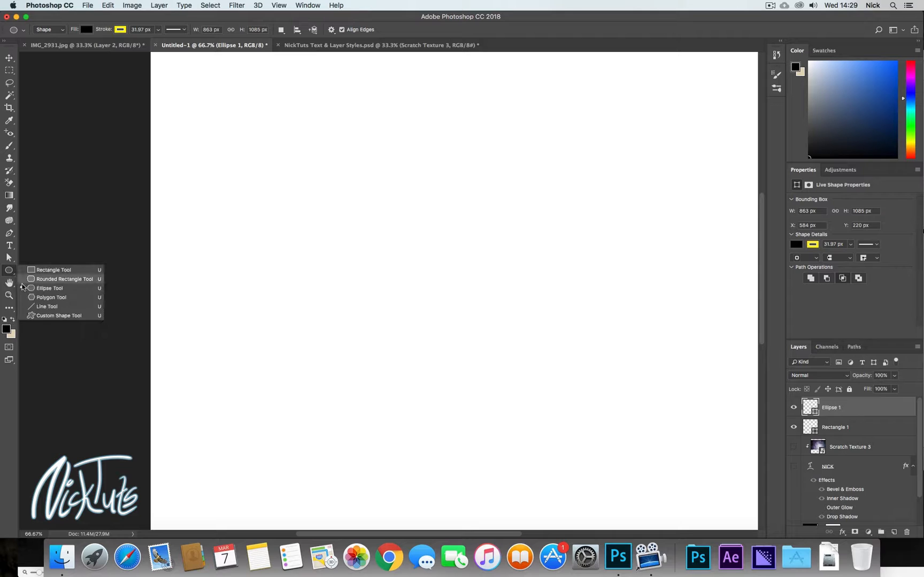
{"action": "left_click", "coordinate": [54, 314]}
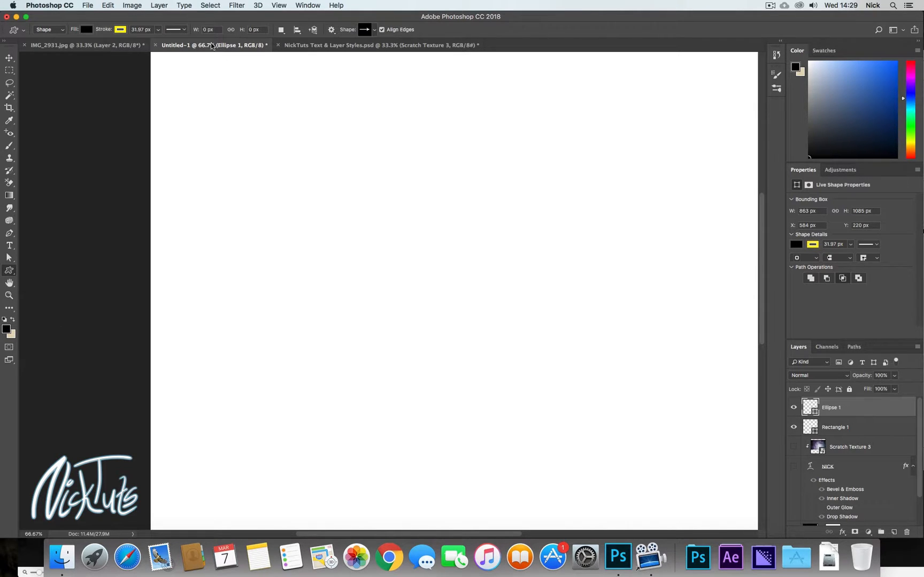
{"action": "left_click", "coordinate": [368, 33]}
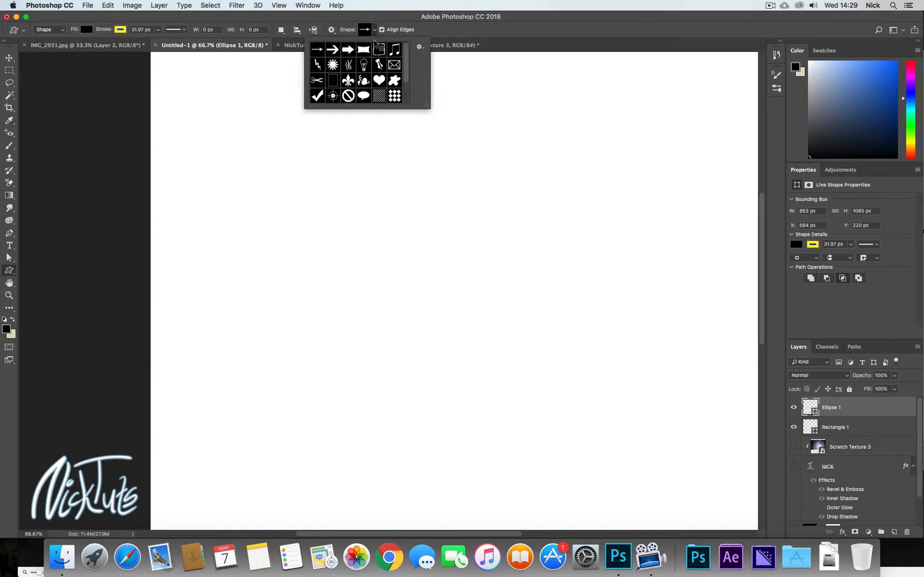
{"action": "mouse_move", "coordinate": [405, 57]}
{"action": "left_mouse_down"}
{"action": "mouse_move", "coordinate": [406, 92]}
{"action": "mouse_move", "coordinate": [401, 43]}
{"action": "left_mouse_up"}
{"action": "left_click", "coordinate": [376, 29]}
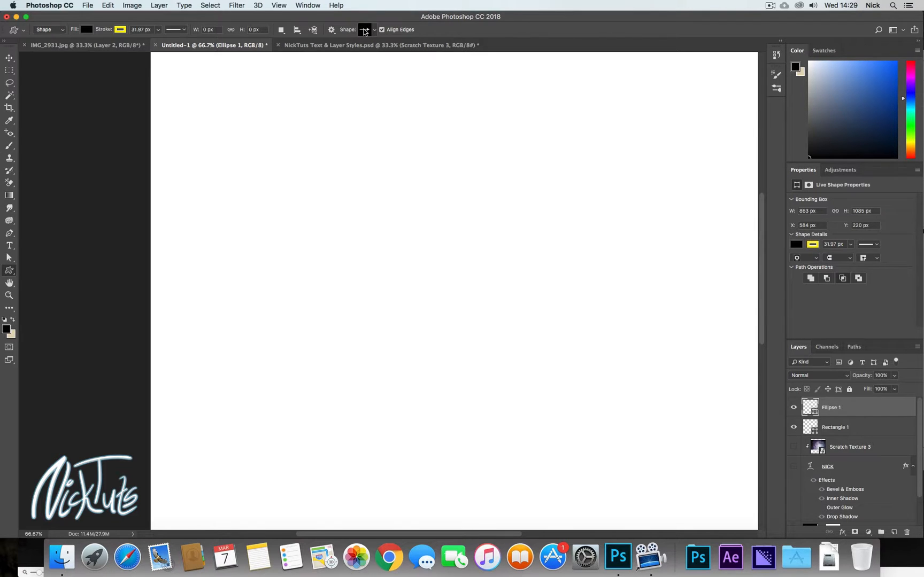
{"action": "left_click", "coordinate": [10, 283]}
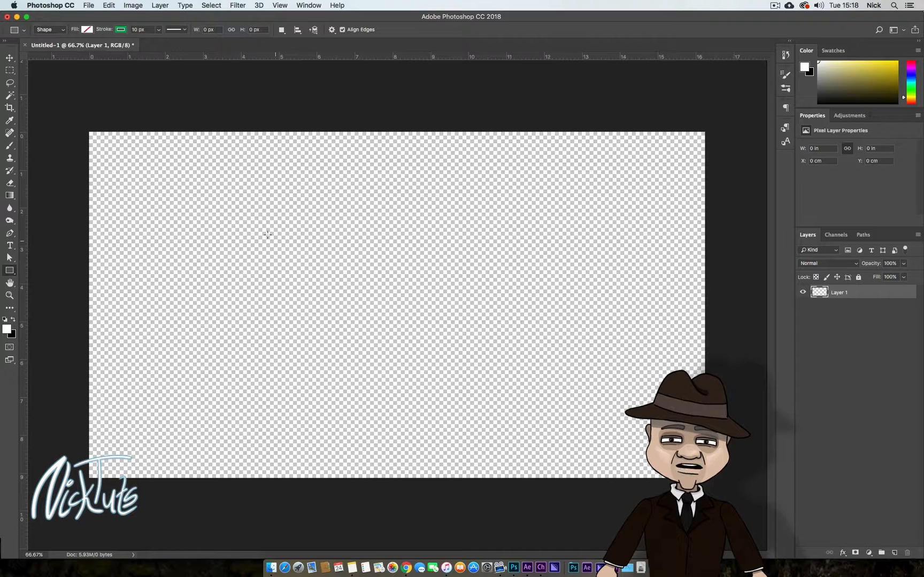
Draw an unfilled, green-outlined rectangle about 707 by 405 px and add anchor points midway along its top, left and bottom edges.
{"action": "left_click_drag", "start_coordinate": [286, 224], "coordinate": [506, 345]}
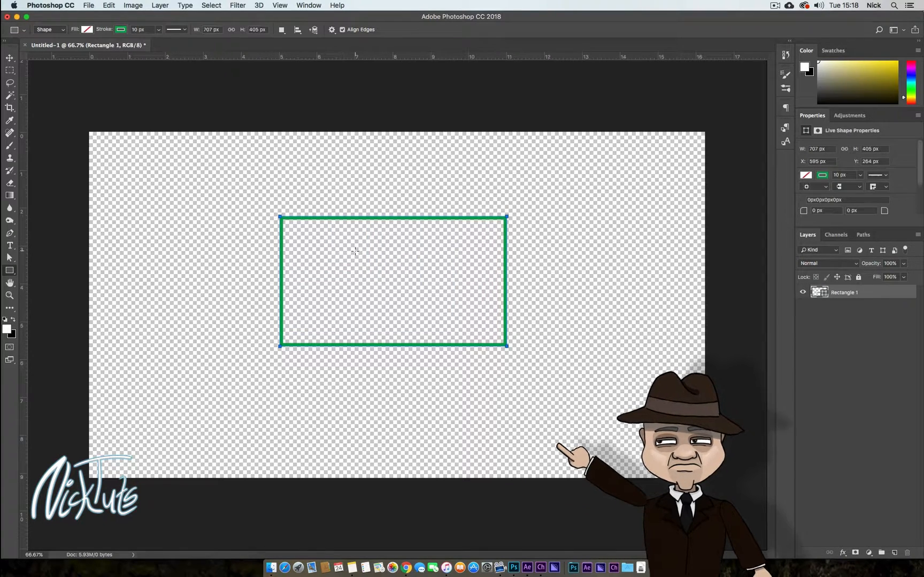
{"action": "key", "text": "p"}
{"action": "left_click", "coordinate": [393, 217]}
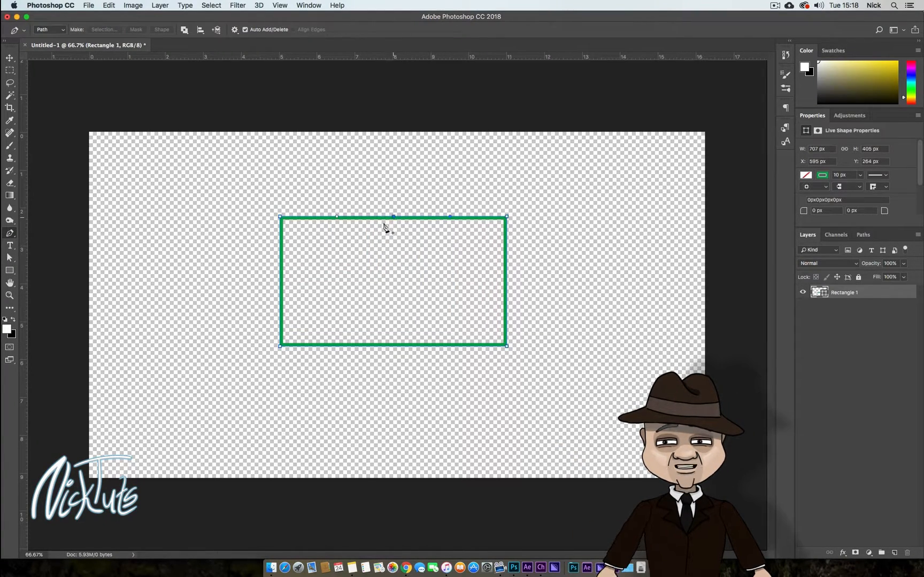
{"action": "left_click", "coordinate": [396, 346]}
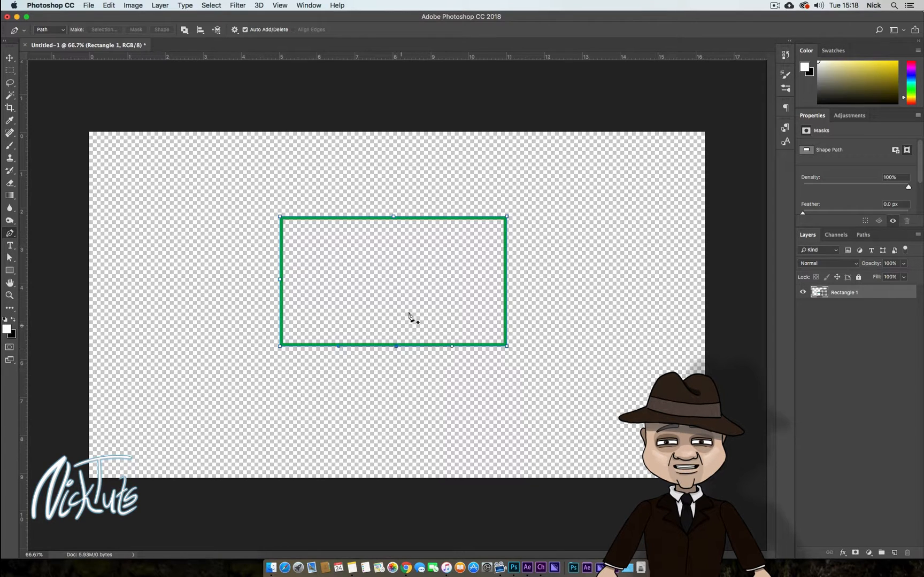
Move the middle anchors of the rectangle's top, left and bottom edges outward to bow those edges.
{"action": "key", "text": "a"}
{"action": "left_click", "coordinate": [393, 216]}
{"action": "left_click_drag", "start_coordinate": [394, 216], "coordinate": [392, 197]}
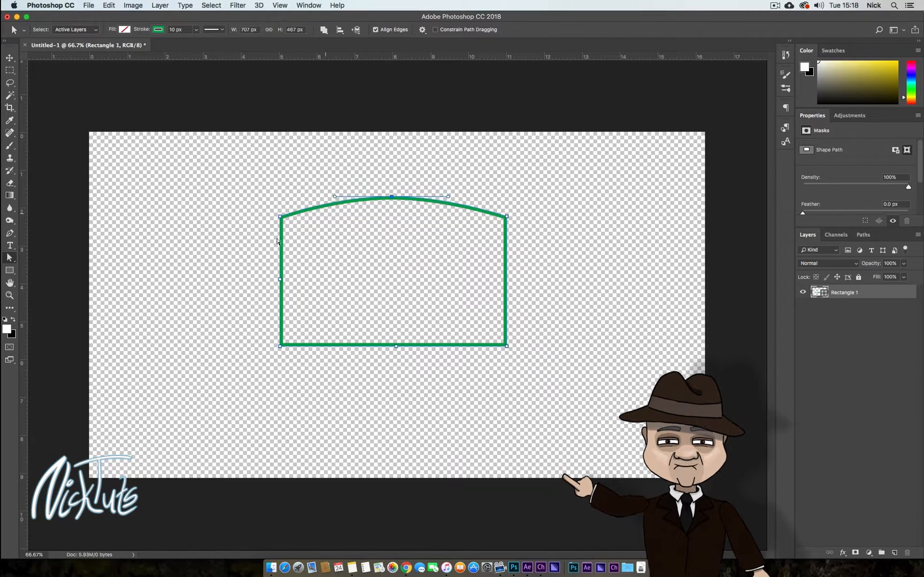
{"action": "left_click_drag", "start_coordinate": [280, 279], "coordinate": [261, 269]}
{"action": "left_click_drag", "start_coordinate": [396, 348], "coordinate": [399, 371]}
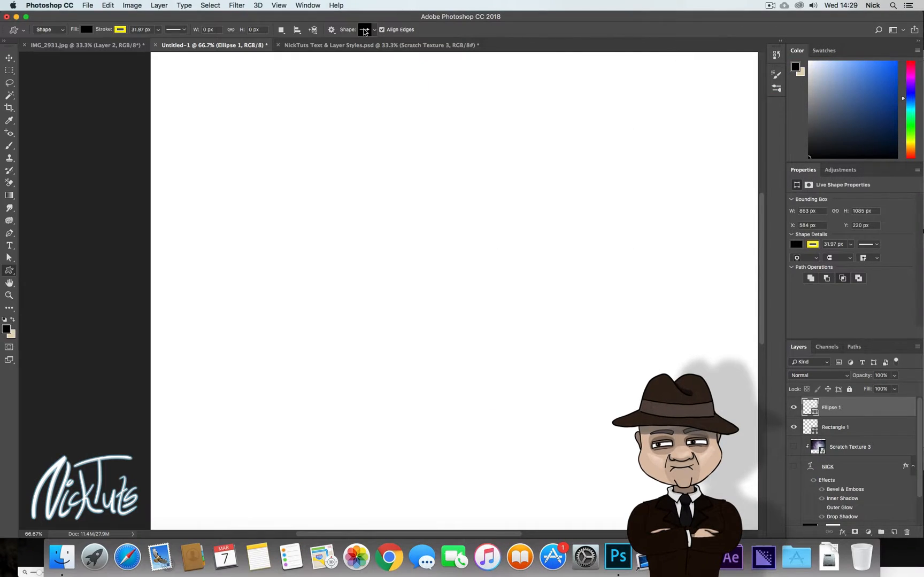
Pan around the blank canvas with the Hand tool.
{"action": "left_click", "coordinate": [11, 284]}
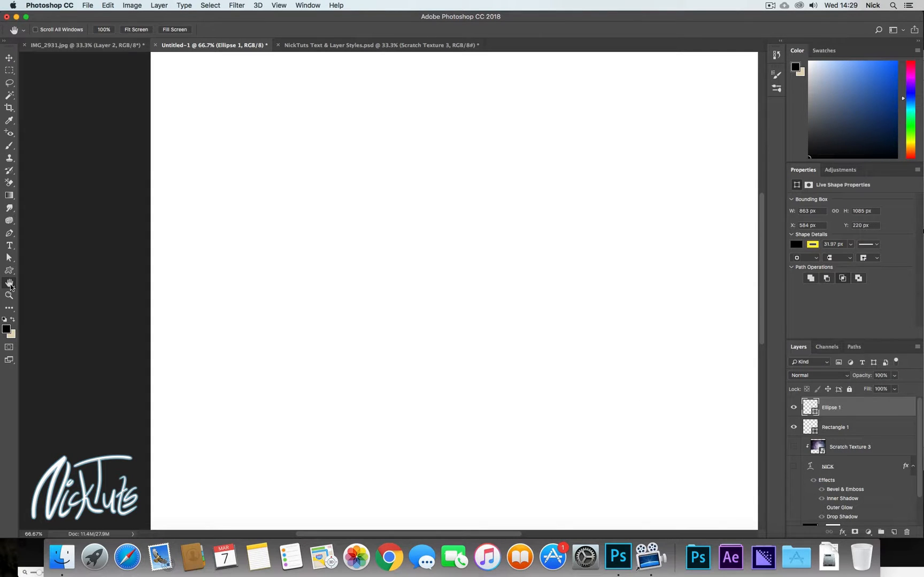
{"action": "left_click_drag", "start_coordinate": [371, 205], "coordinate": [278, 153]}
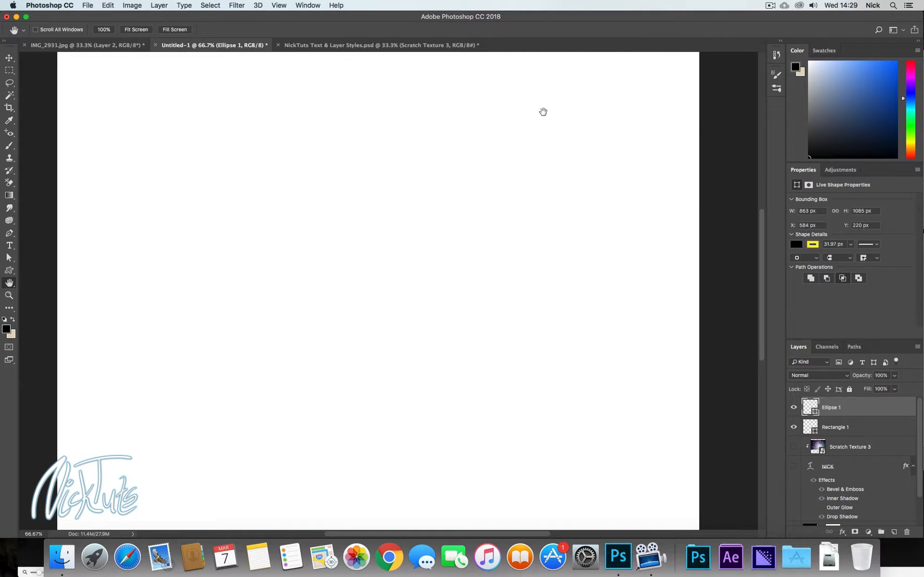
{"action": "left_click_drag", "start_coordinate": [542, 111], "coordinate": [472, 189]}
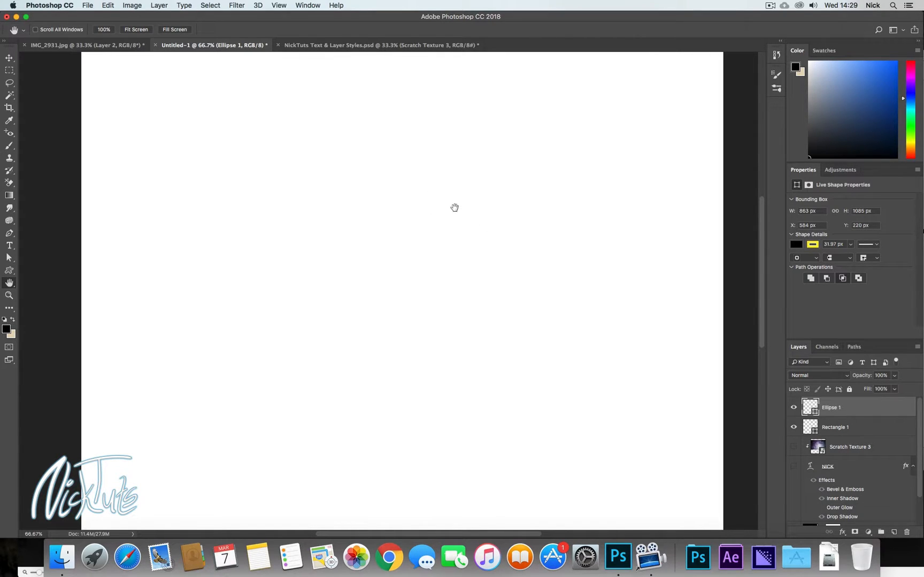
Zoom the canvas in and out repeatedly, finish at 50%, and recentre it with the temporary Hand tool.
{"action": "left_click", "coordinate": [9, 295]}
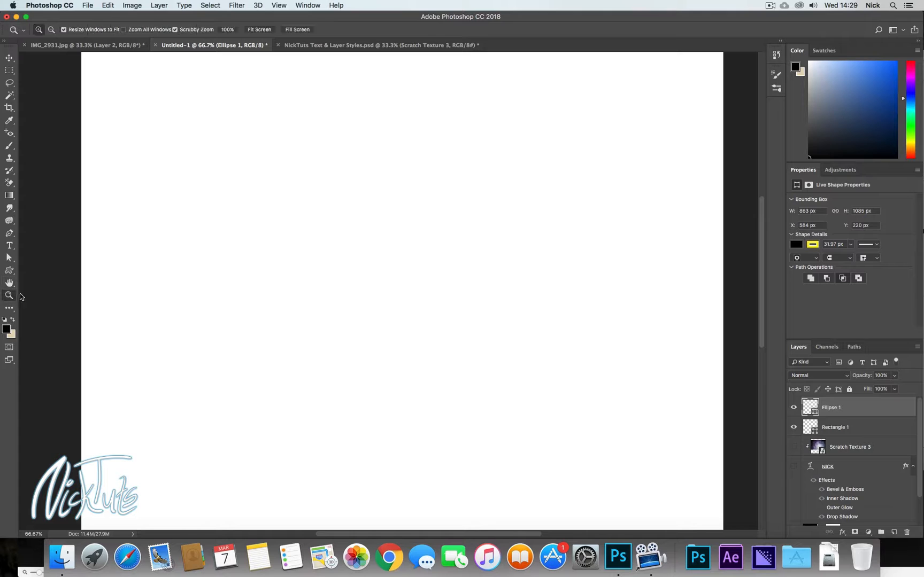
{"action": "left_click", "coordinate": [391, 224]}
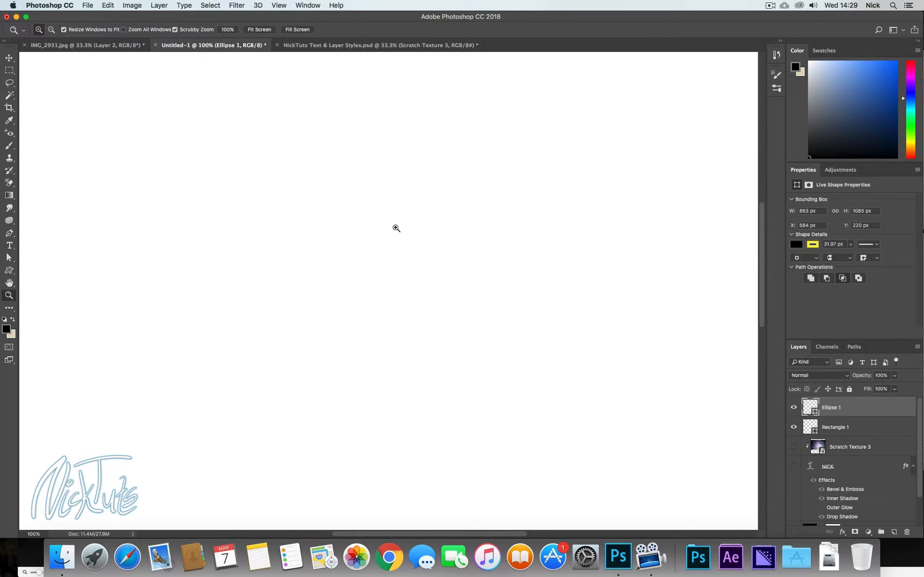
{"action": "left_click", "coordinate": [445, 237], "text": "alt"}
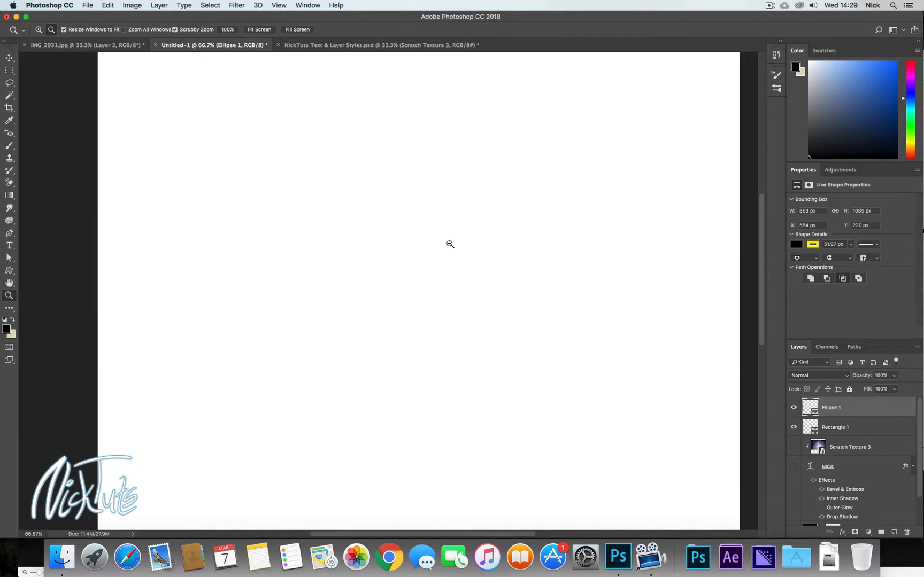
{"action": "left_click", "coordinate": [450, 245], "text": "alt"}
{"action": "left_click", "coordinate": [449, 248]}
{"action": "left_click", "coordinate": [449, 248]}
{"action": "left_click", "coordinate": [451, 249], "text": "alt"}
{"action": "left_click", "coordinate": [451, 249], "text": "alt"}
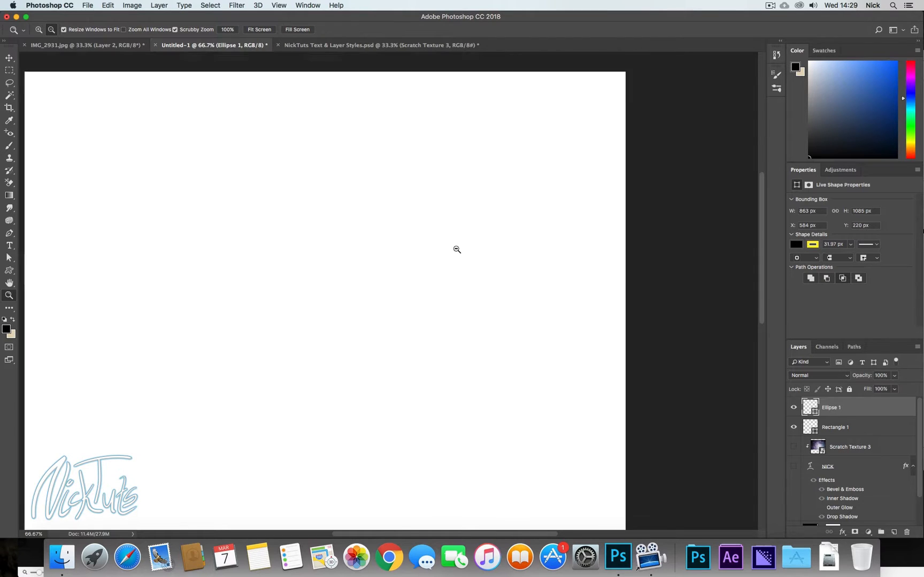
{"action": "left_click", "coordinate": [359, 267]}
{"action": "left_click", "coordinate": [359, 267]}
{"action": "left_click", "coordinate": [375, 267], "text": "alt"}
{"action": "left_click", "coordinate": [372, 267], "text": "alt"}
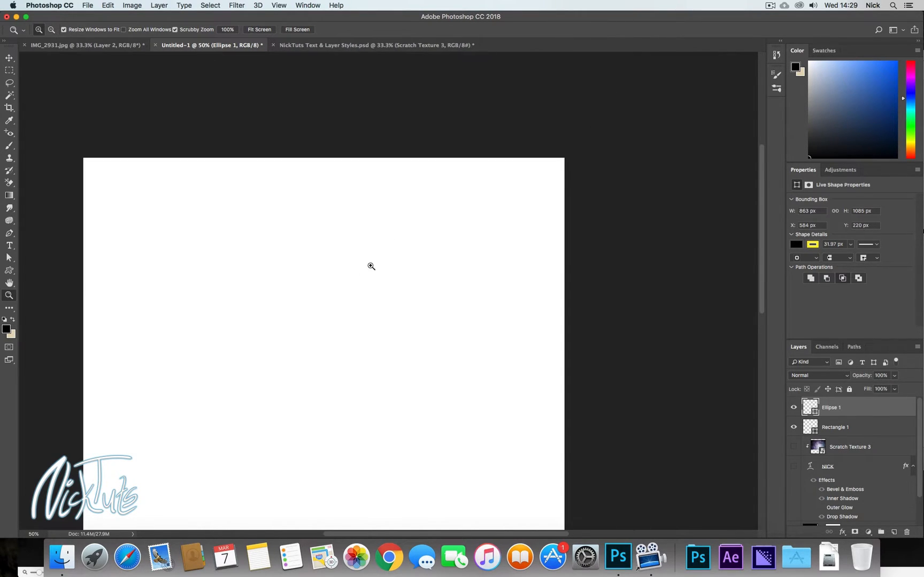
{"action": "key", "text": "space"}
{"action": "left_click_drag", "start_coordinate": [293, 308], "coordinate": [364, 266]}
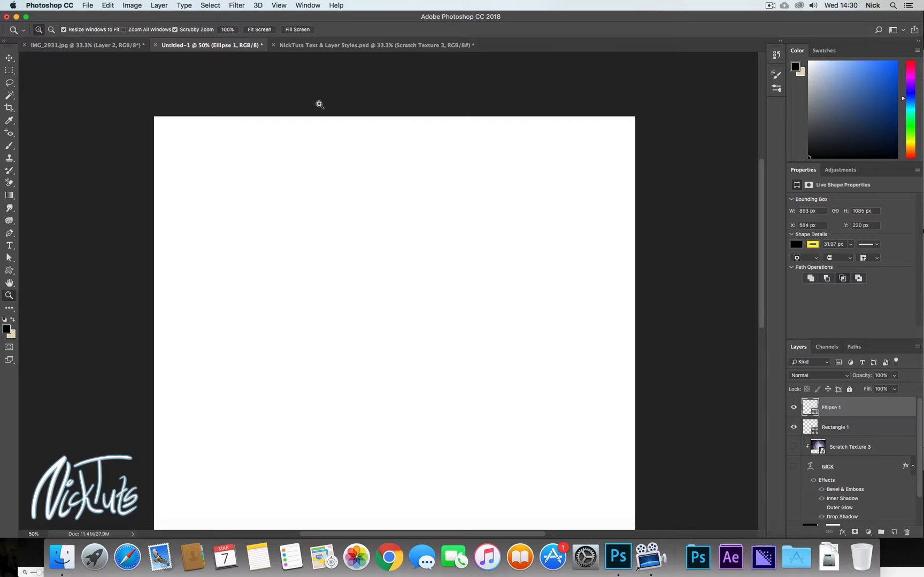
Cycle through the full-screen display modes and return to the standard screen mode.
{"action": "key", "text": "f"}
{"action": "key", "text": "f"}
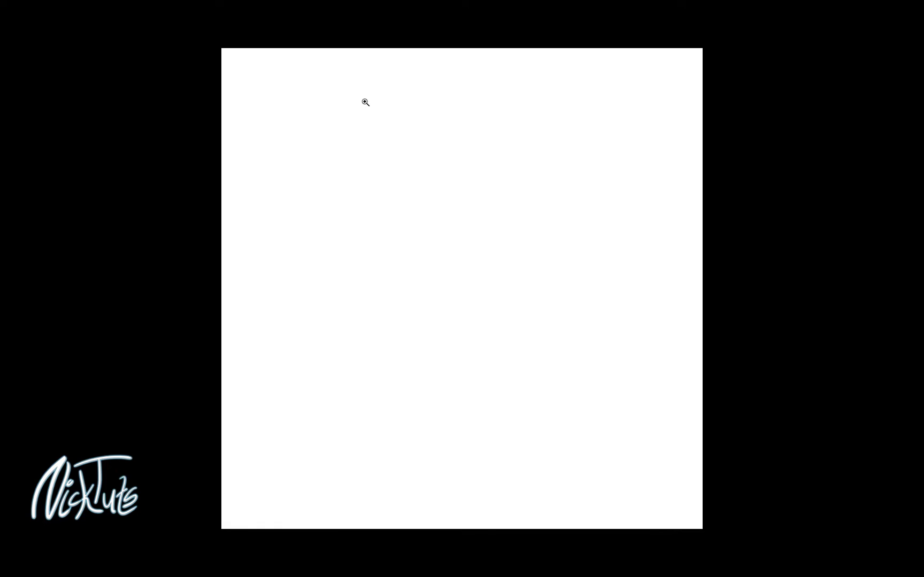
{"action": "key", "text": "f"}
{"action": "key", "text": "f"}
{"action": "key", "text": "f"}
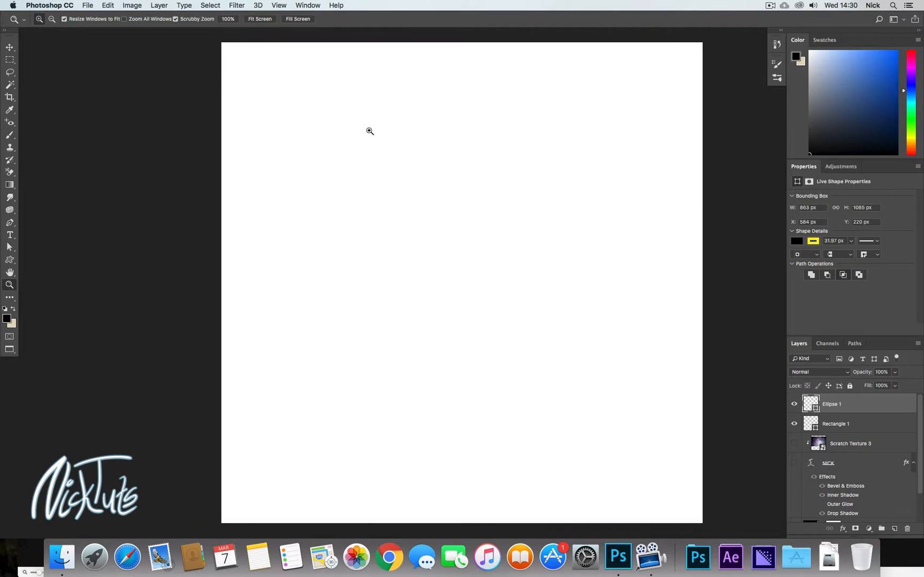
{"action": "key", "text": "f"}
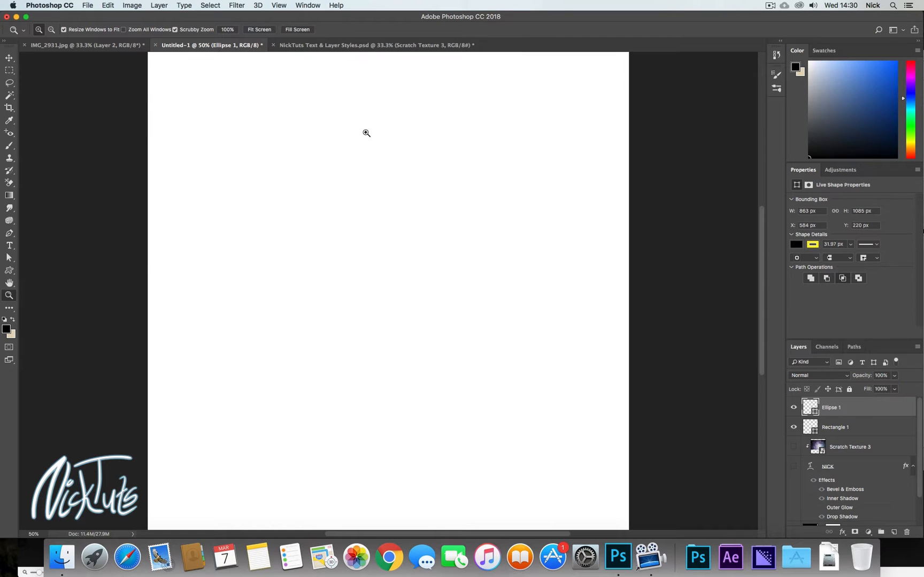
Show the canvas in full-screen mode on a black background and go back to the standard screen mode.
{"action": "key", "text": "f"}
{"action": "key", "text": "f"}
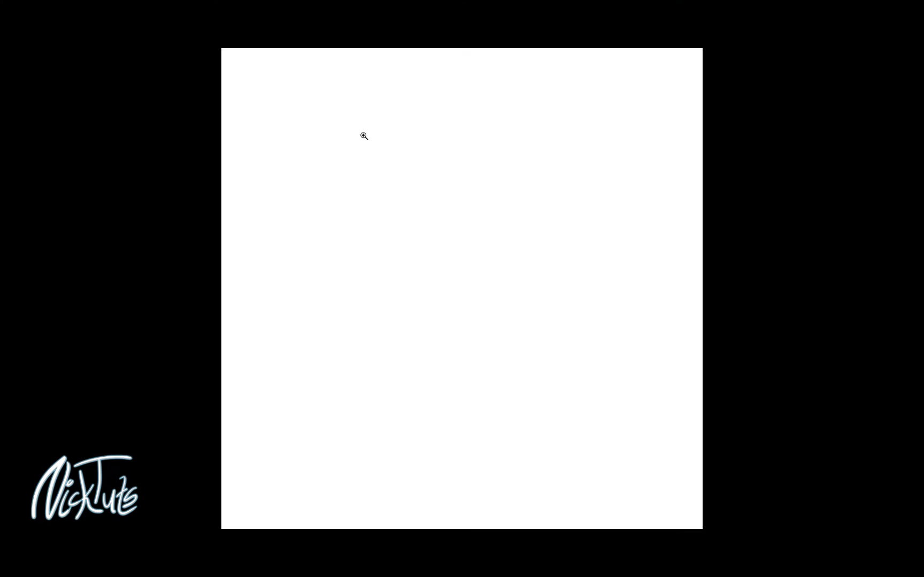
{"action": "key", "text": "f"}
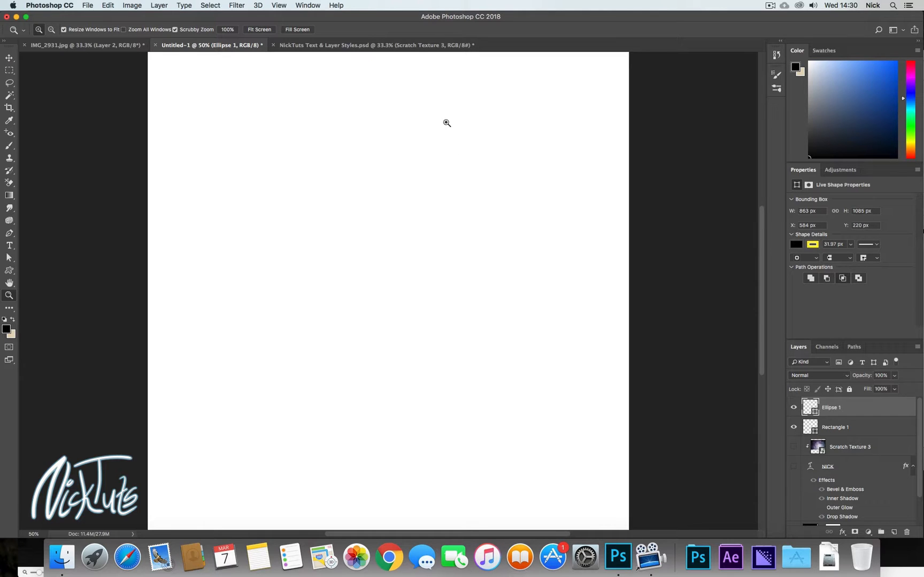
Open the Save As dialog for the Untitled-1 document, examine the available file formats, and cancel without saving.
{"action": "left_click", "coordinate": [85, 6]}
{"action": "left_click", "coordinate": [123, 105]}
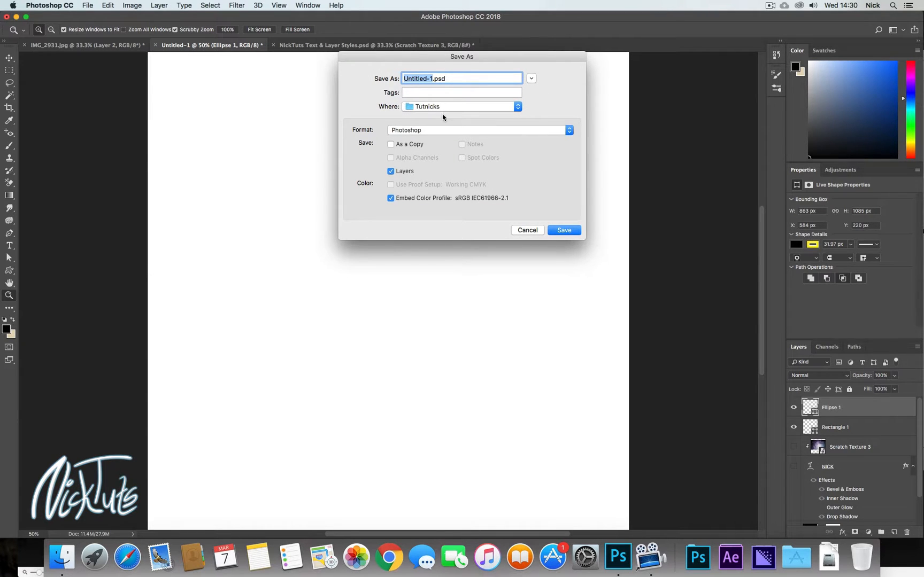
{"action": "left_click", "coordinate": [449, 131]}
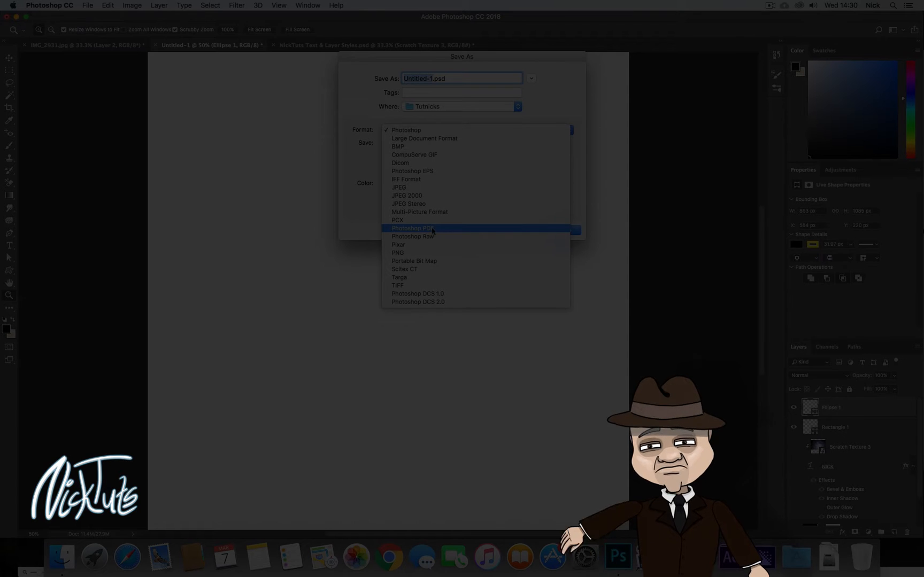
{"action": "left_click", "coordinate": [111, 59]}
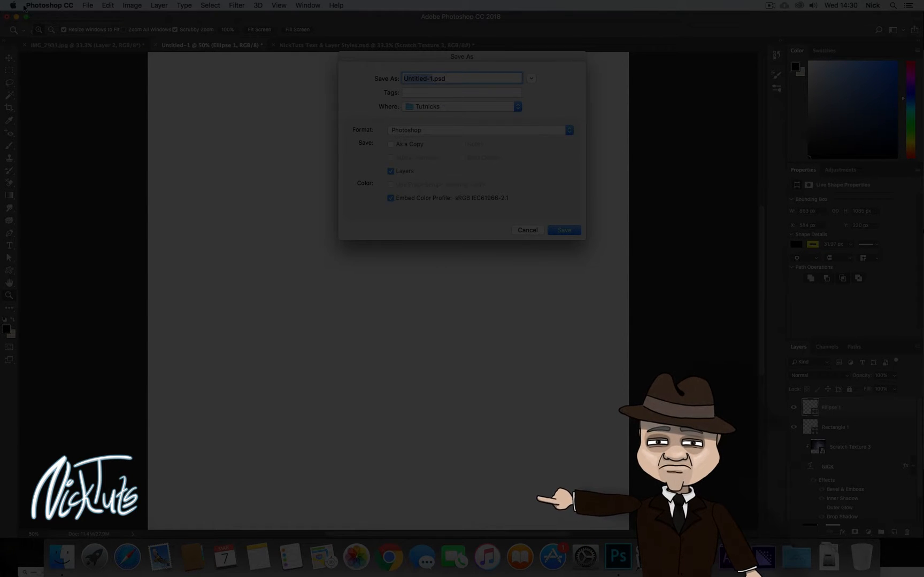
{"action": "left_click", "coordinate": [108, 5]}
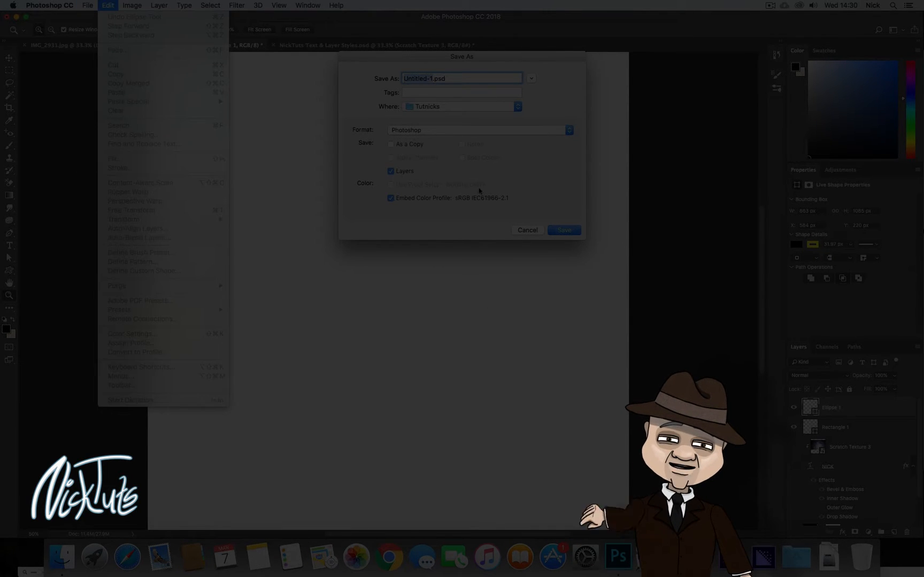
{"action": "left_click", "coordinate": [525, 231]}
{"action": "left_click", "coordinate": [524, 230]}
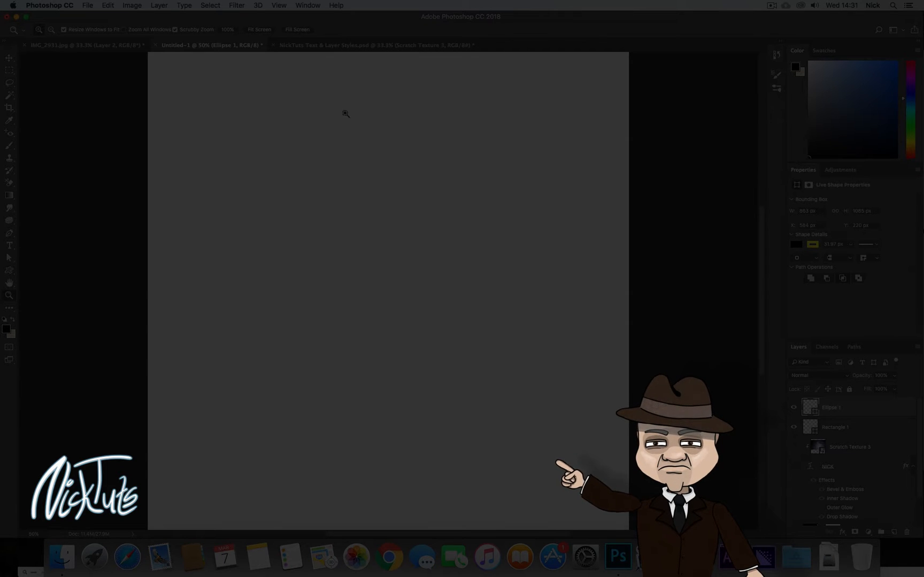
{"action": "left_click", "coordinate": [87, 5]}
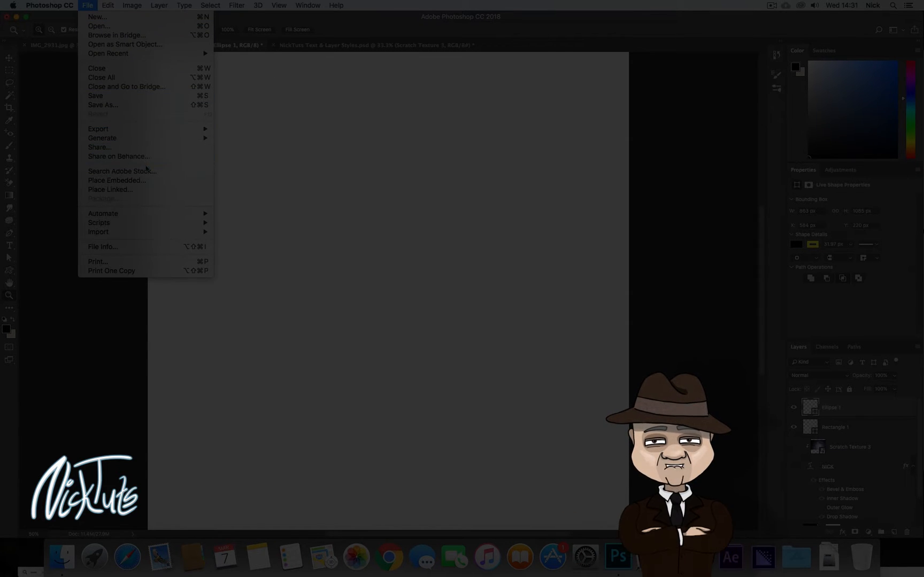
{"action": "mouse_move", "coordinate": [152, 131]}
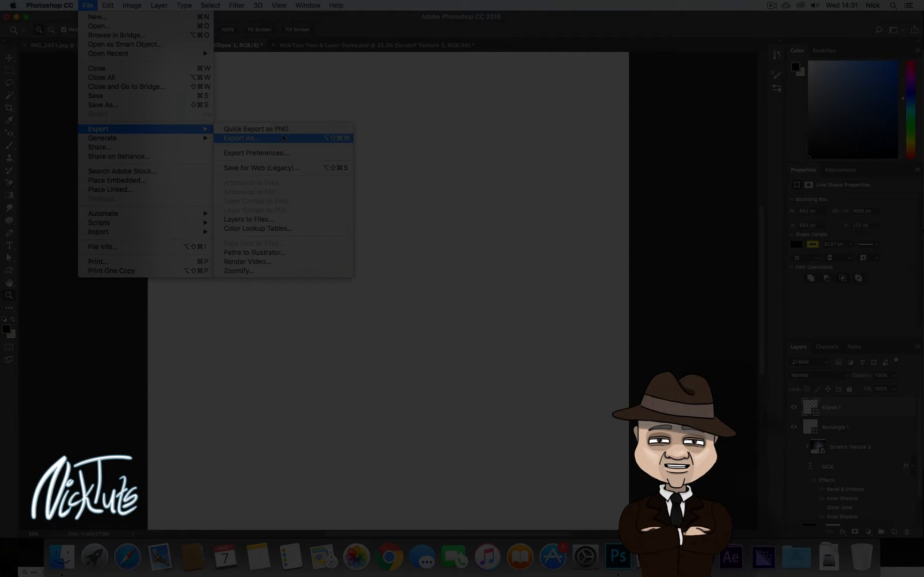
{"action": "mouse_move", "coordinate": [174, 217]}
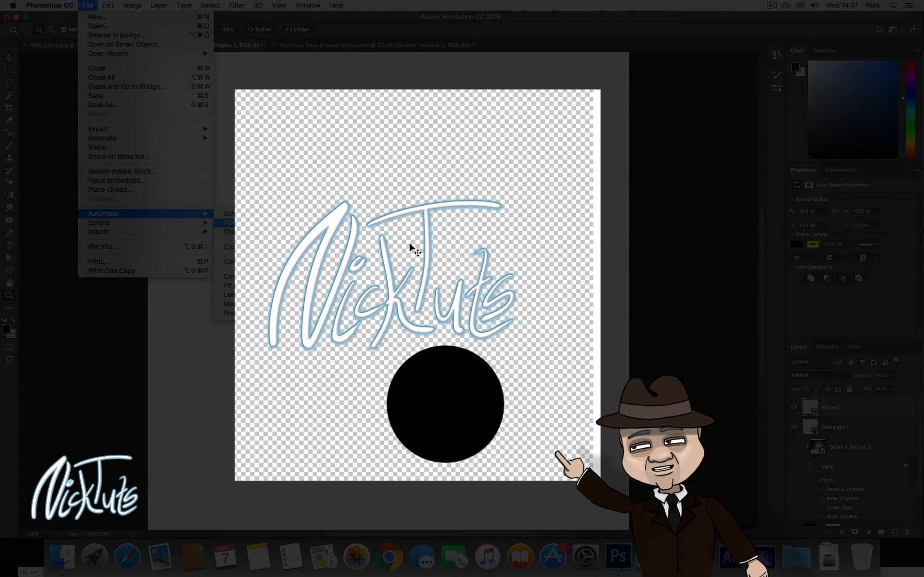
{"action": "left_click", "coordinate": [507, 3]}
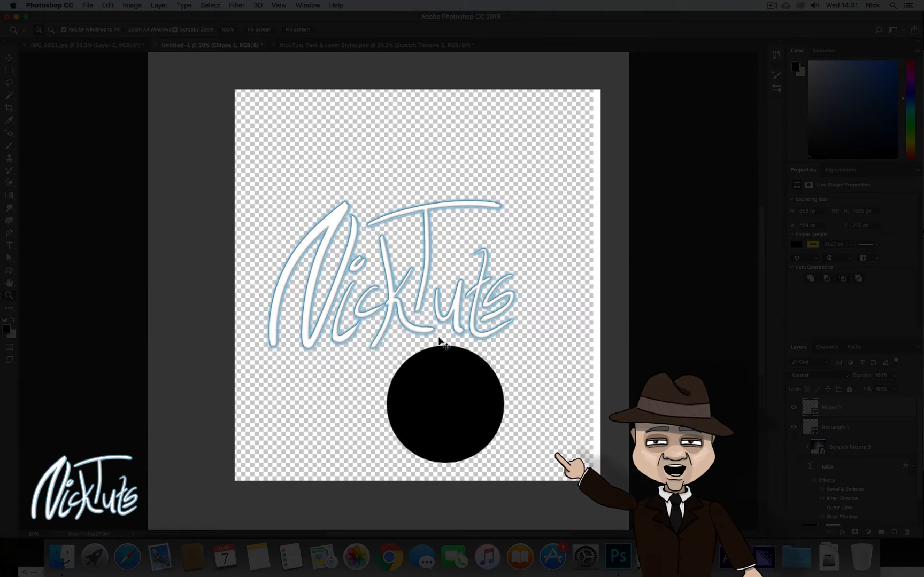